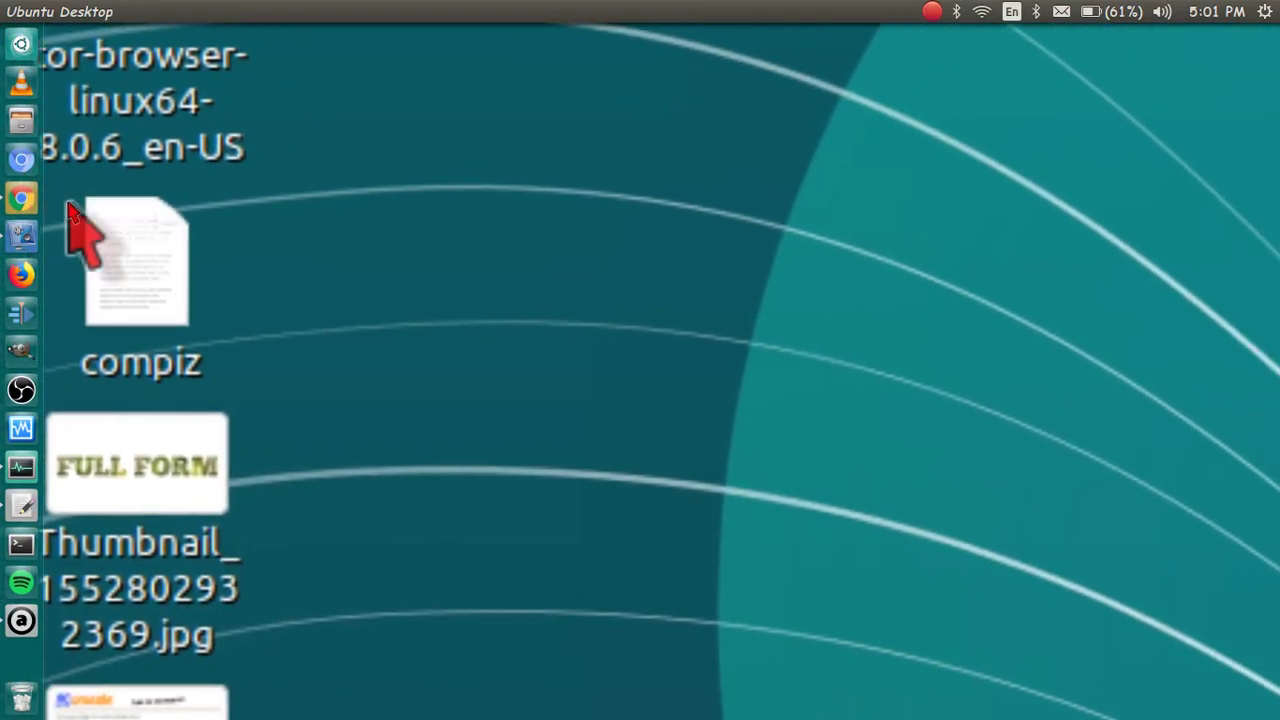
{"action": "key", "text": "ctrl+a"}
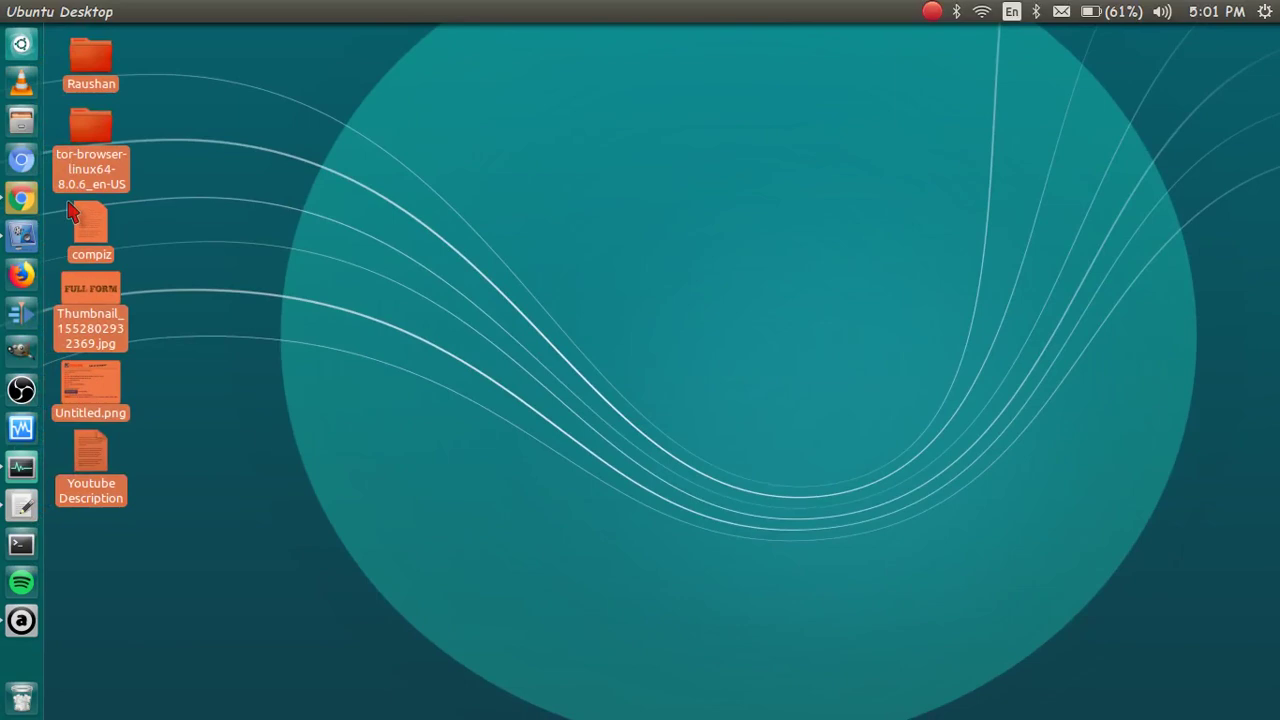
{"action": "left_click", "coordinate": [145, 188]}
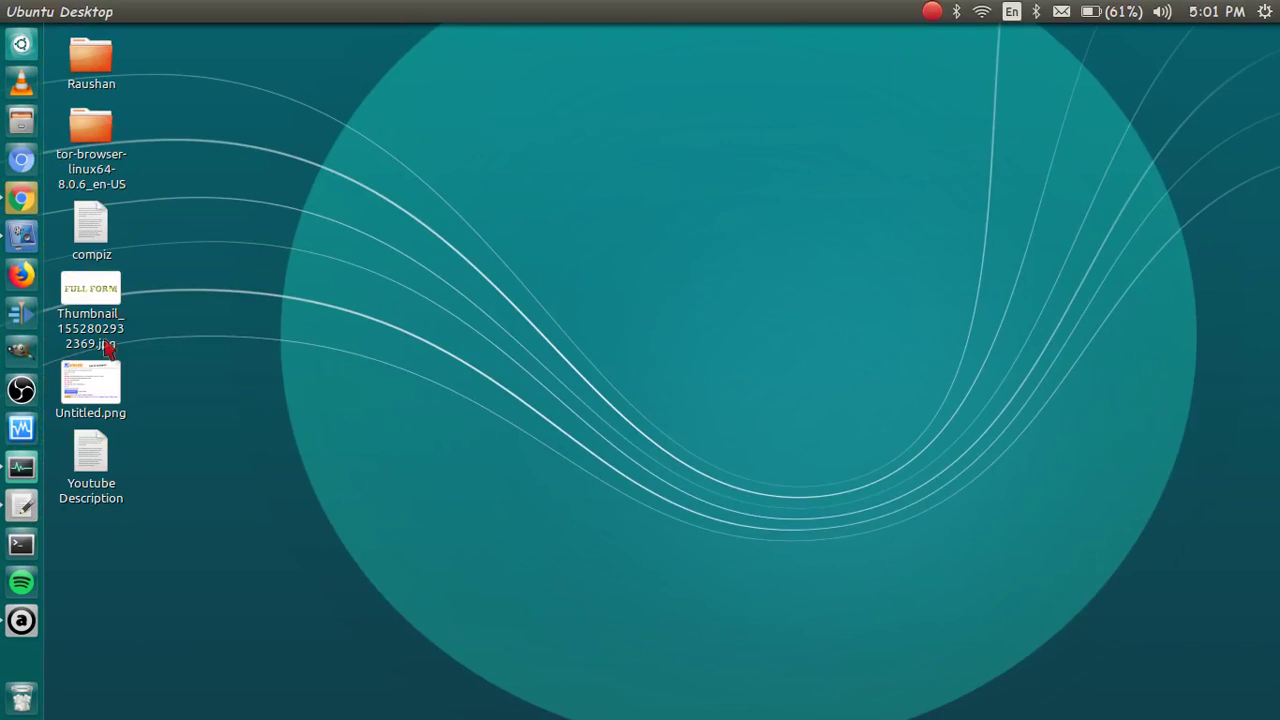
Bring up the vokoscreen window and move it closer to the desktop icons
{"action": "left_click", "coordinate": [23, 240]}
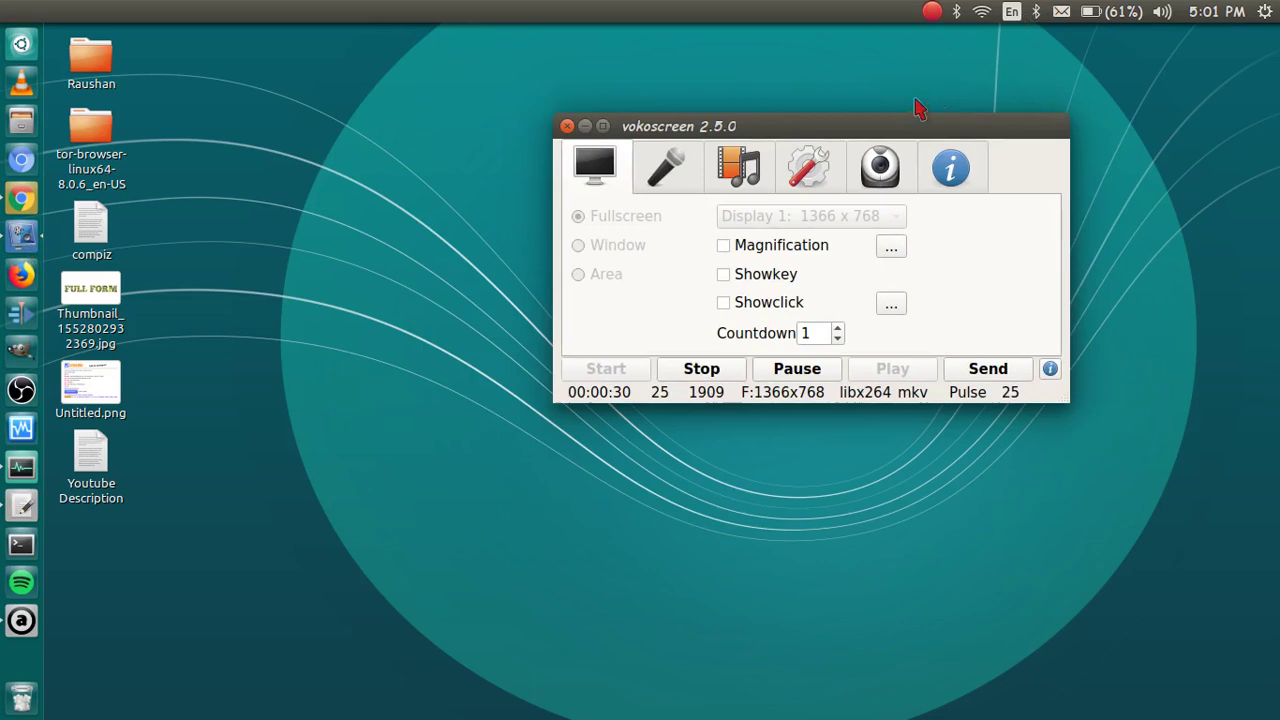
{"action": "left_click_drag", "start_coordinate": [893, 128], "coordinate": [708, 185]}
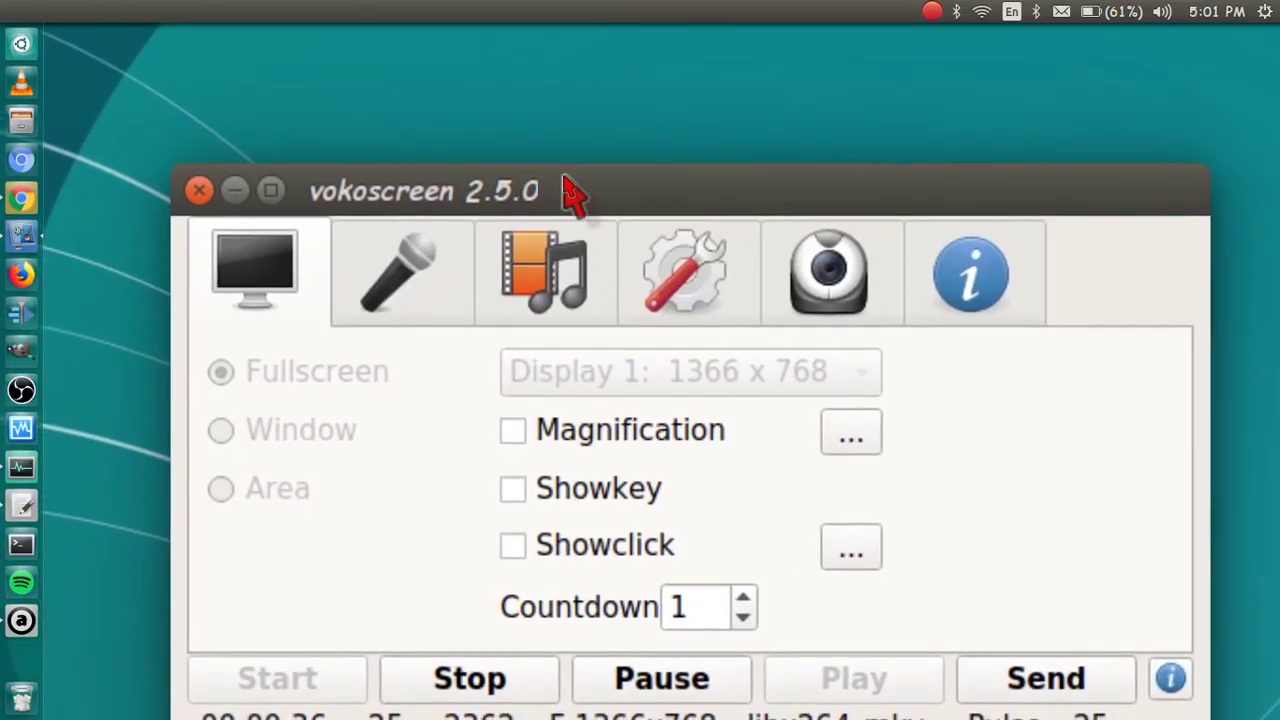
{"action": "left_click_drag", "start_coordinate": [563, 177], "coordinate": [501, 111]}
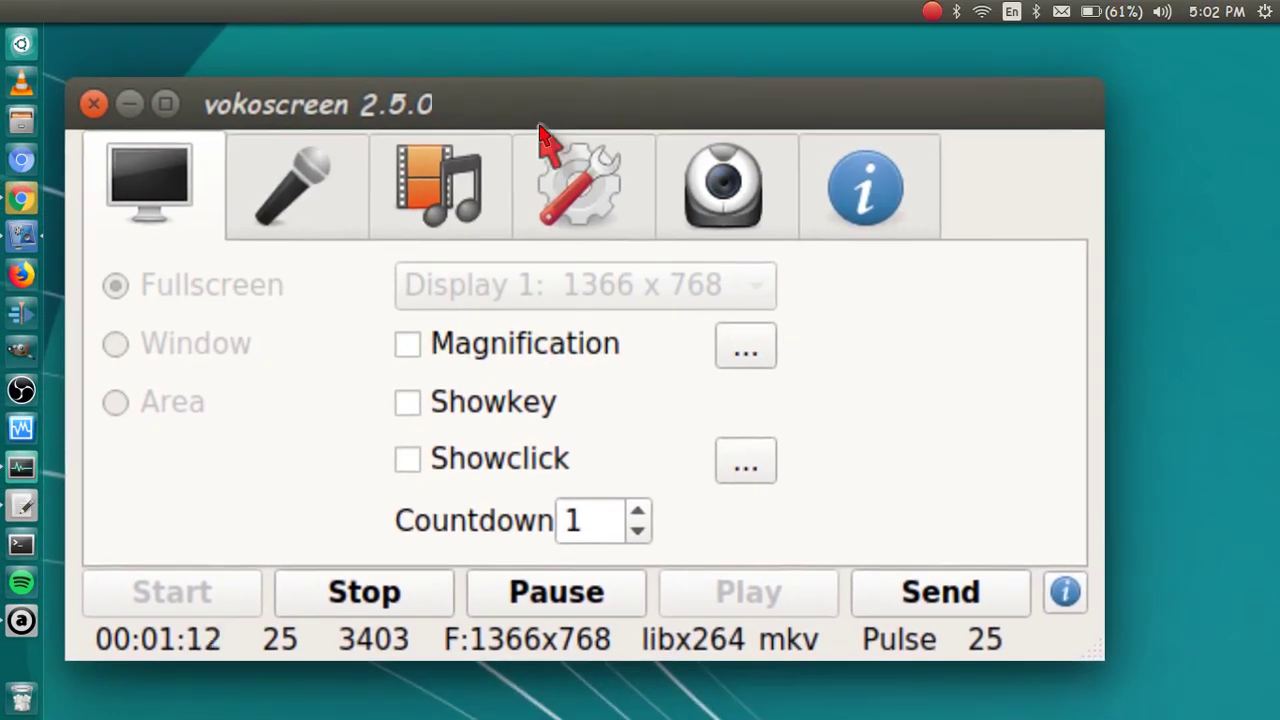
{"action": "left_click_drag", "start_coordinate": [538, 126], "coordinate": [545, 122]}
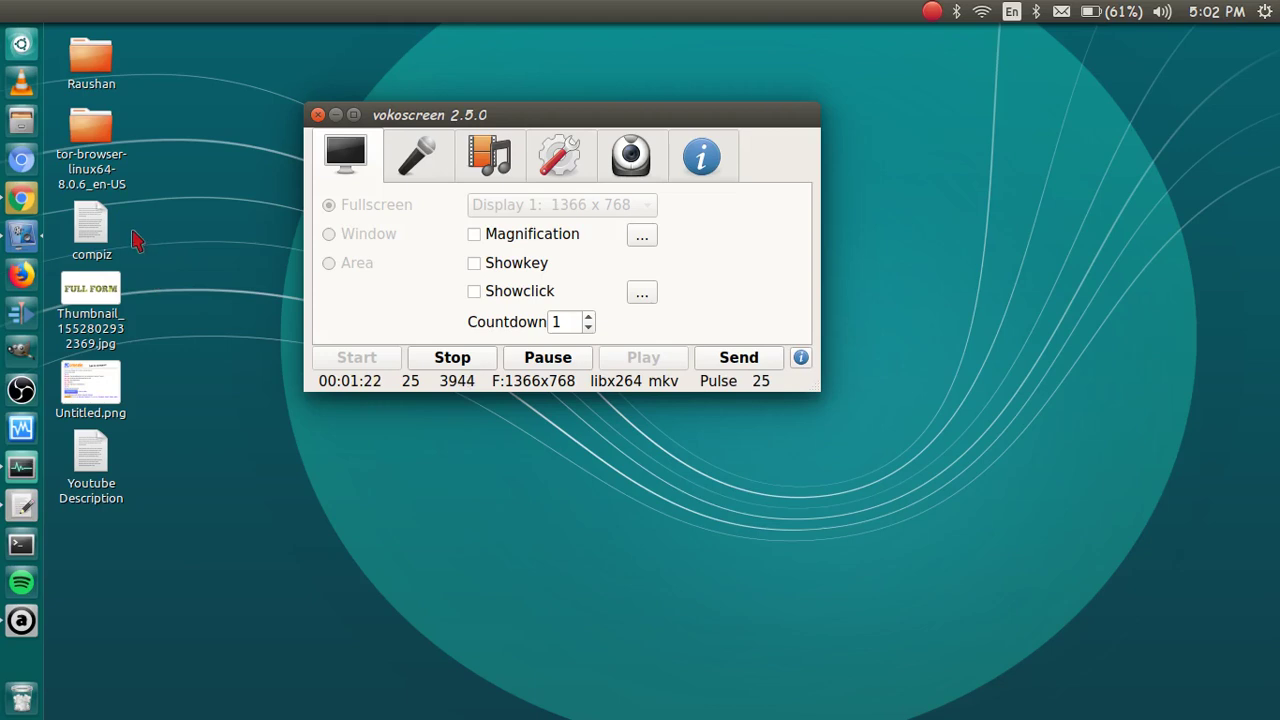
Open the compiz text file from the desktop and move its window clear of the desktop icons
{"action": "double_click", "coordinate": [95, 235]}
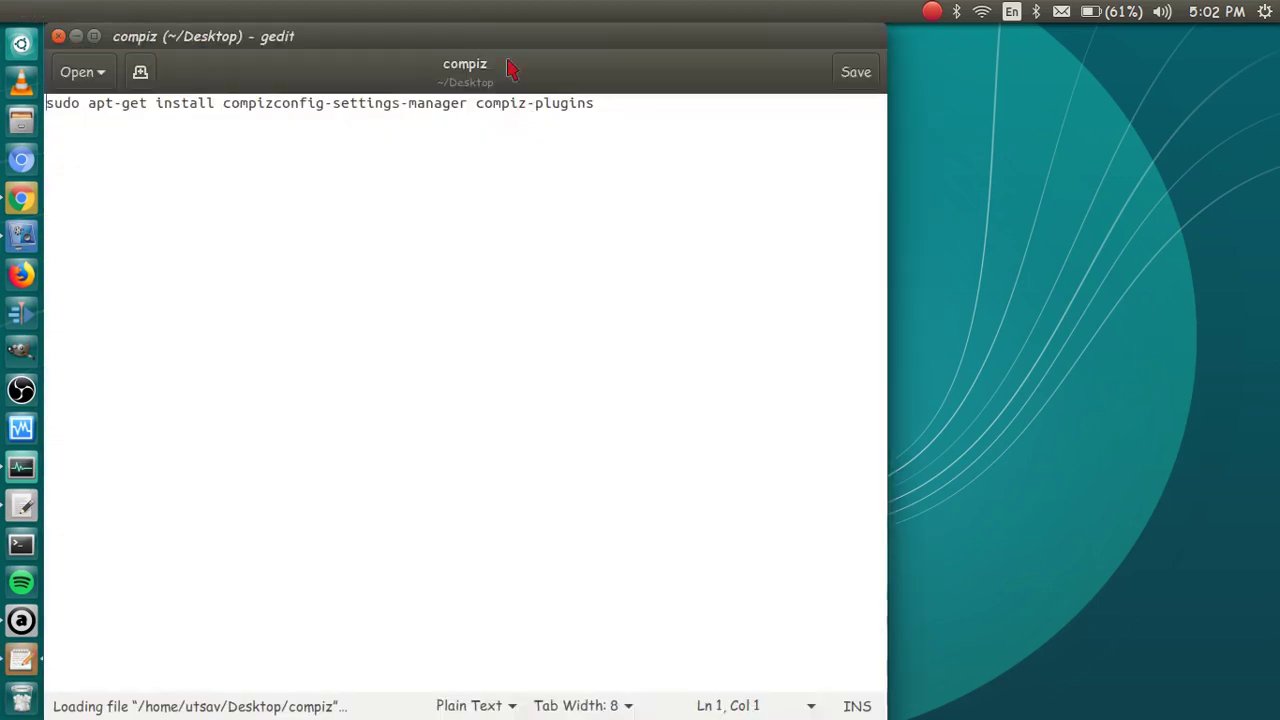
{"action": "left_click_drag", "start_coordinate": [507, 32], "coordinate": [767, 118]}
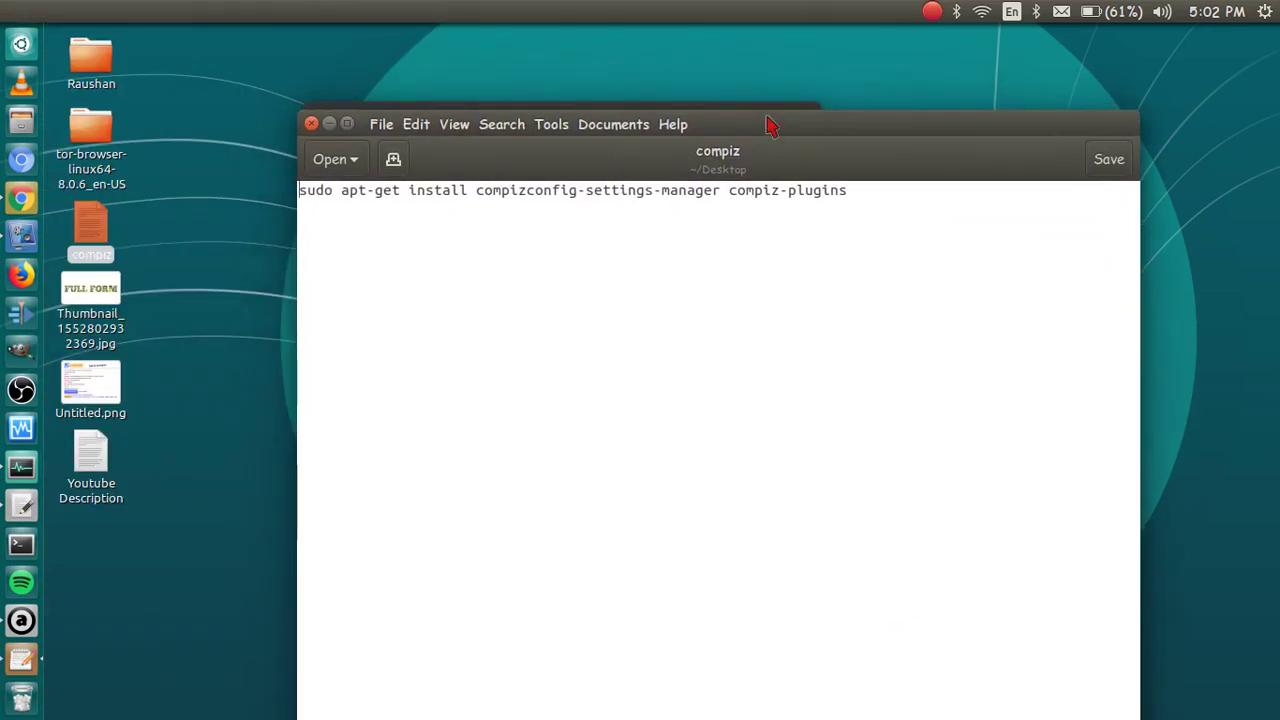
{"action": "scroll", "coordinate": [767, 118], "scroll_direction": "up", "scroll_amount": 4}
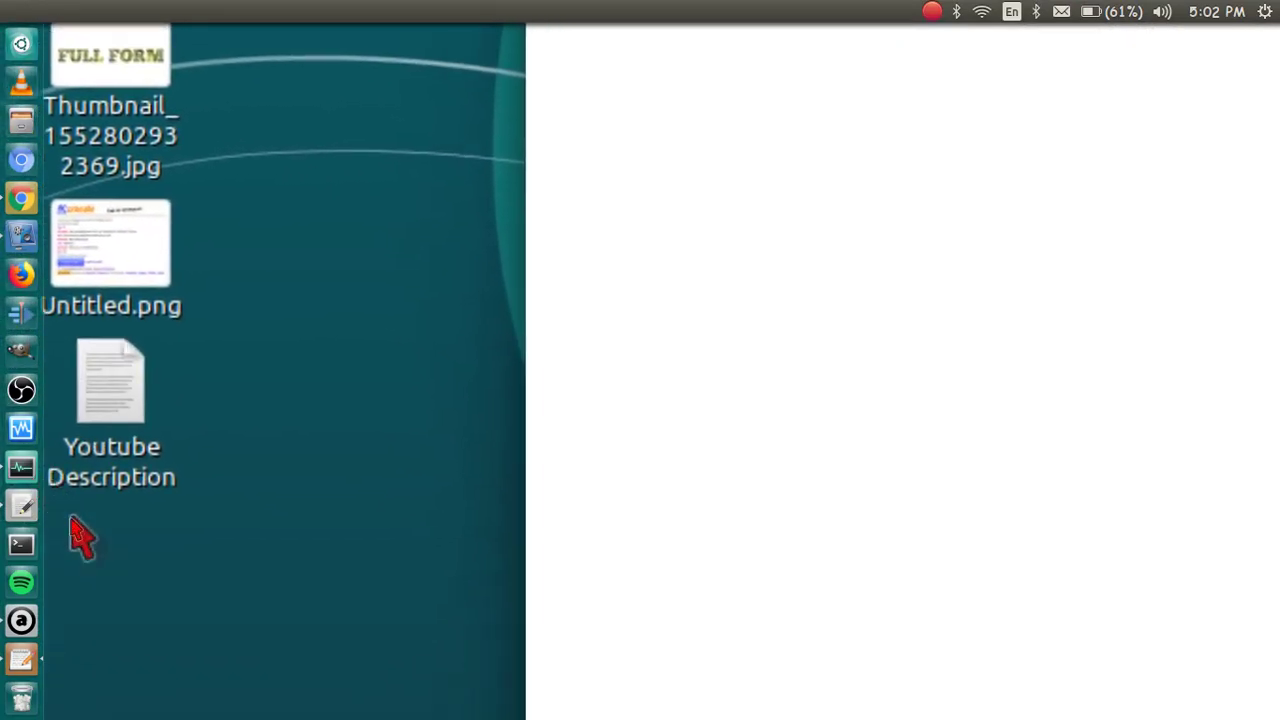
{"action": "scroll", "coordinate": [80, 538], "scroll_direction": "down", "scroll_amount": 5}
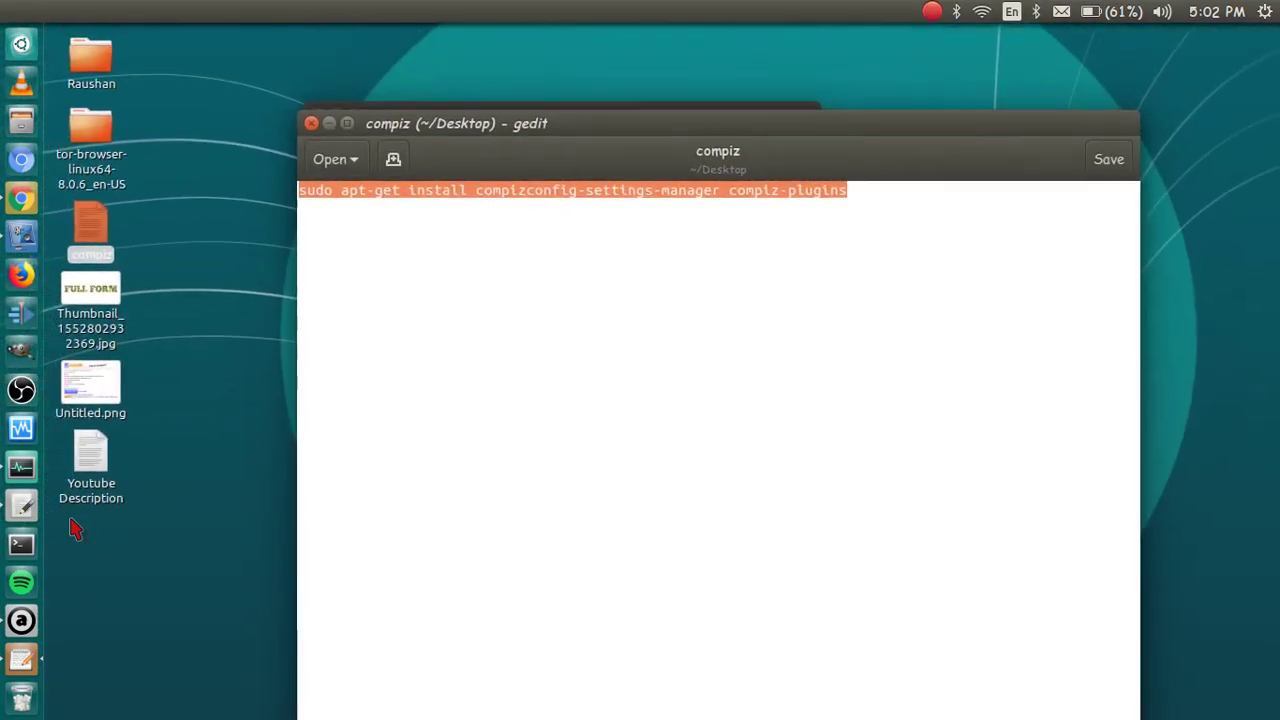
{"action": "left_click", "coordinate": [24, 536]}
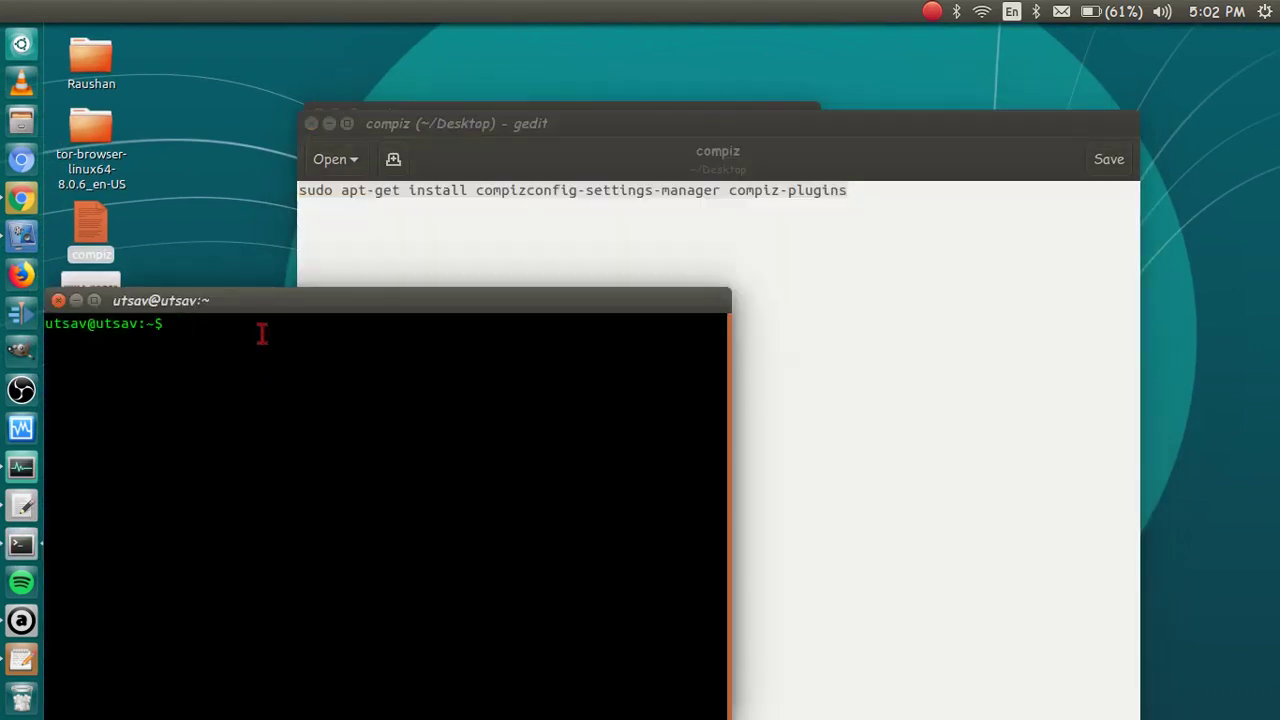
{"action": "left_click_drag", "start_coordinate": [280, 302], "coordinate": [540, 226]}
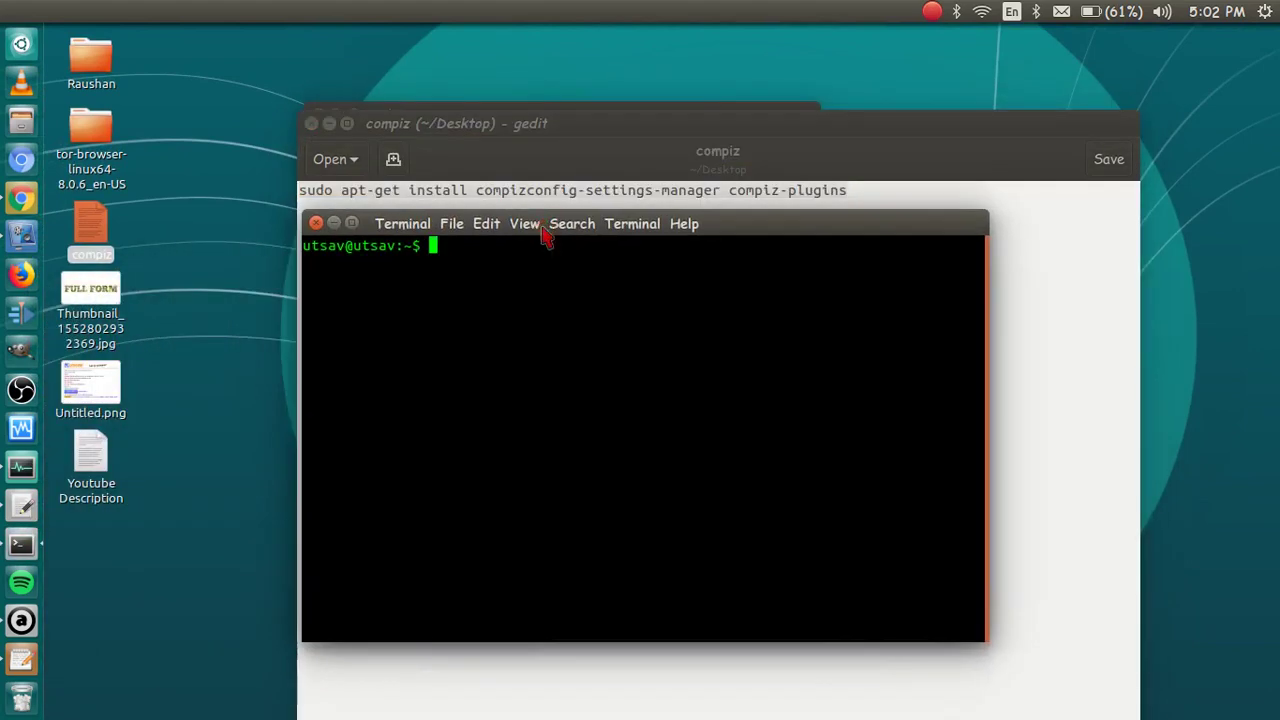
{"action": "type", "text": "q"}
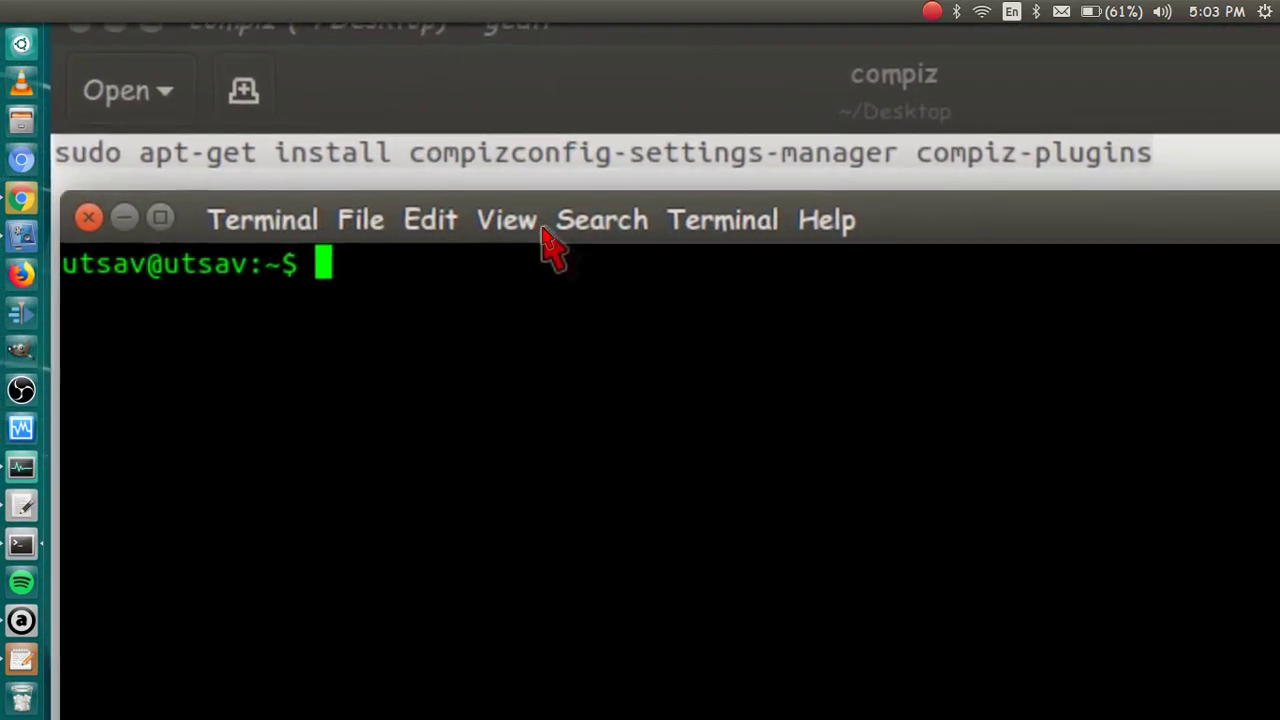
Copy the whole line "sudo apt-get install compizconfig-settings-manager compiz-plugins" from the compiz text file
{"action": "left_click", "coordinate": [858, 194]}
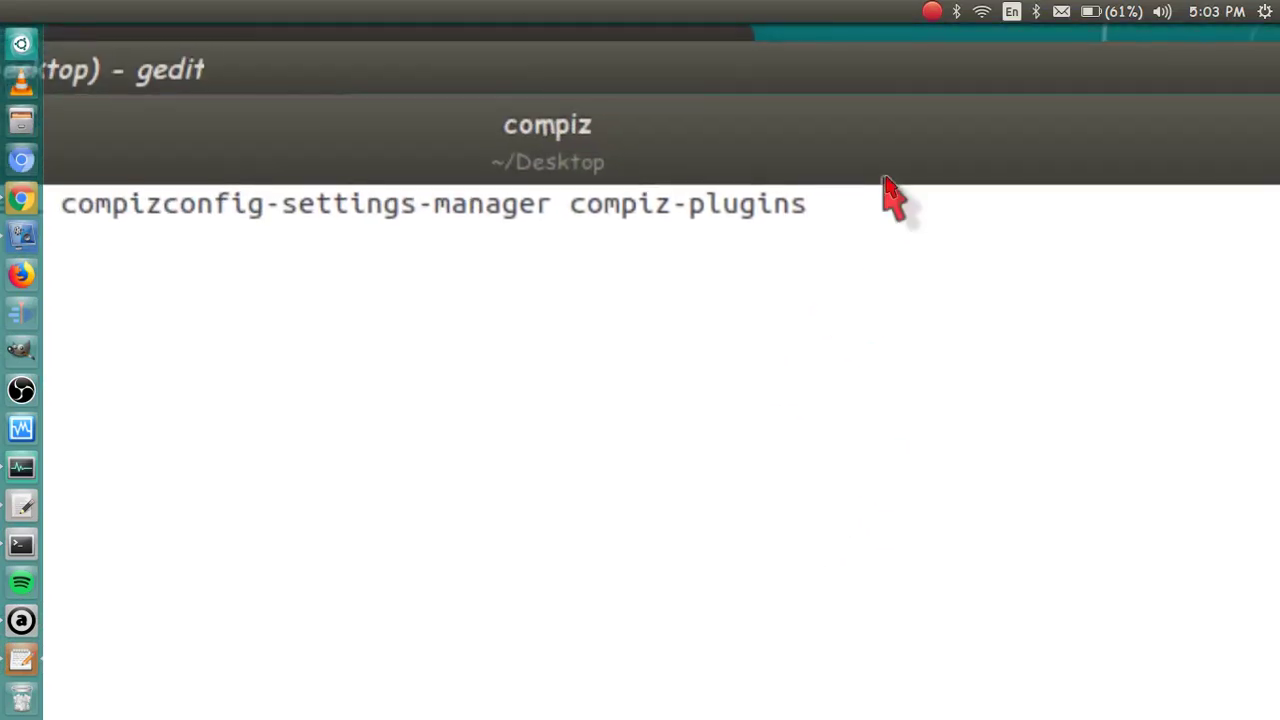
{"action": "left_click_drag", "start_coordinate": [851, 194], "coordinate": [343, 204]}
{"action": "triple_click", "coordinate": [256, 182]}
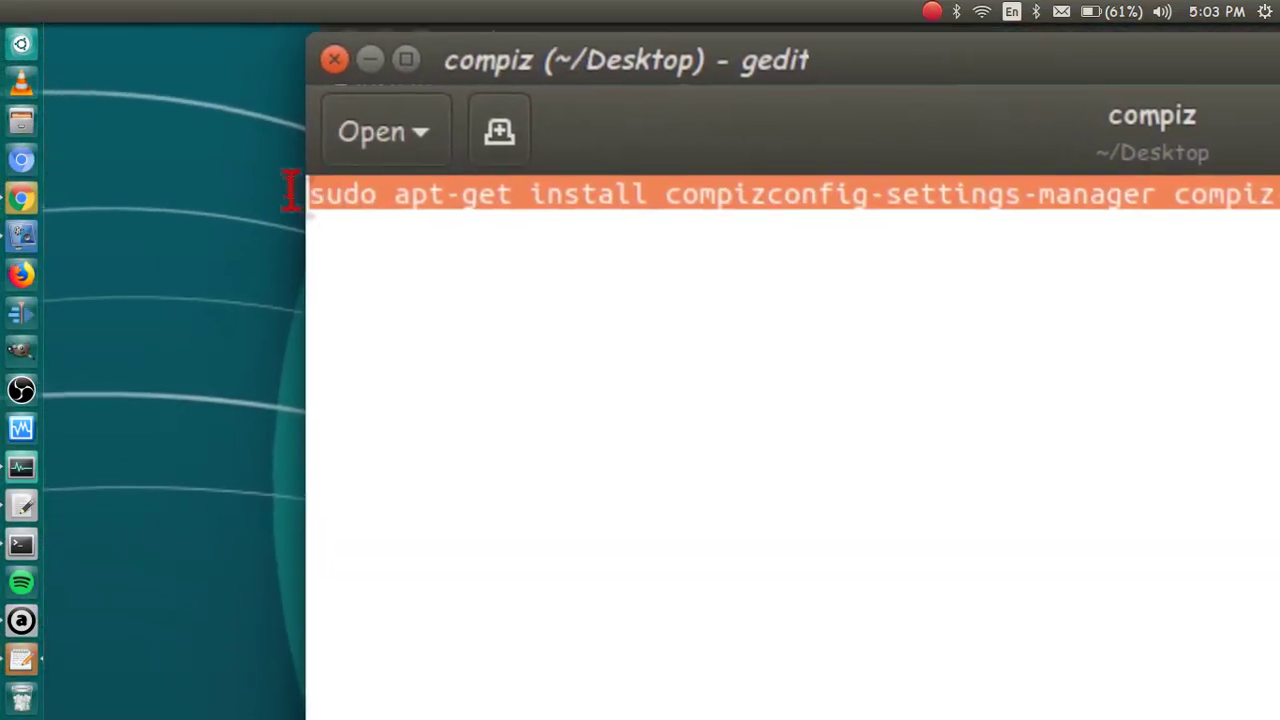
{"action": "right_click", "coordinate": [290, 181]}
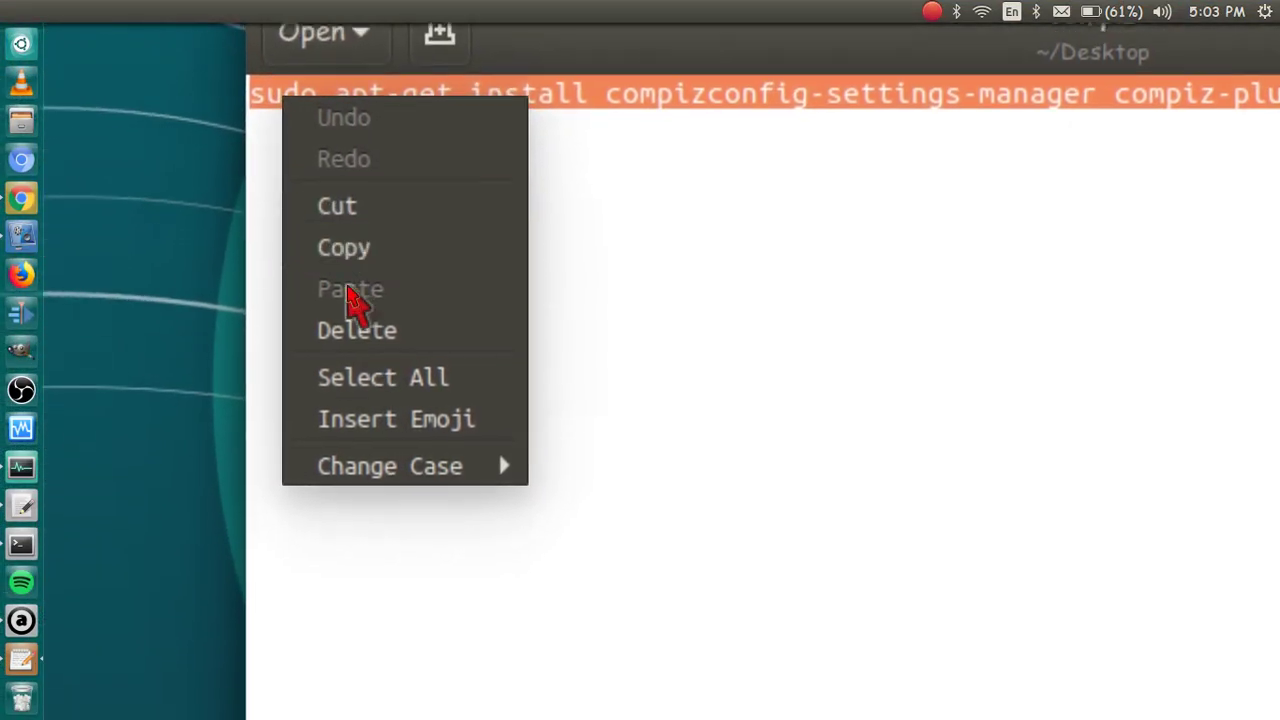
{"action": "left_click", "coordinate": [342, 288]}
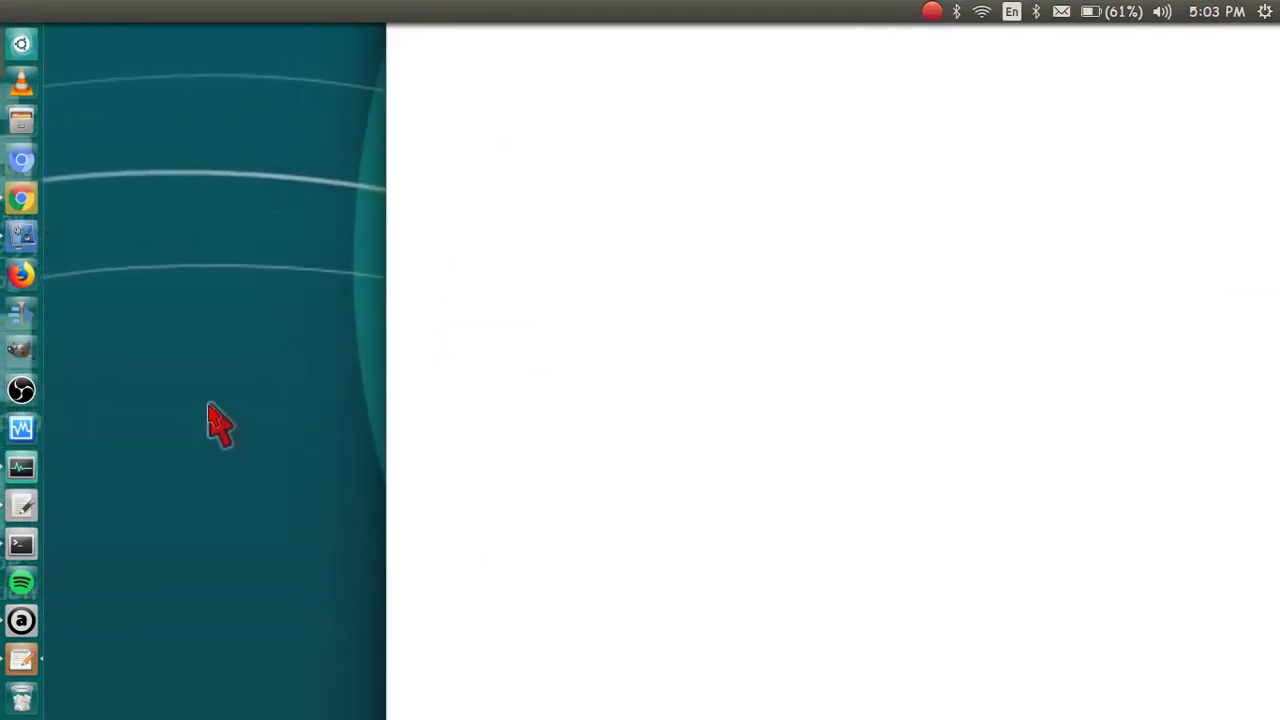
Run "sudo apt-get install compizconfig-settings-manager compiz-plugins" in a new terminal and enter the account password
{"action": "left_click", "coordinate": [209, 403]}
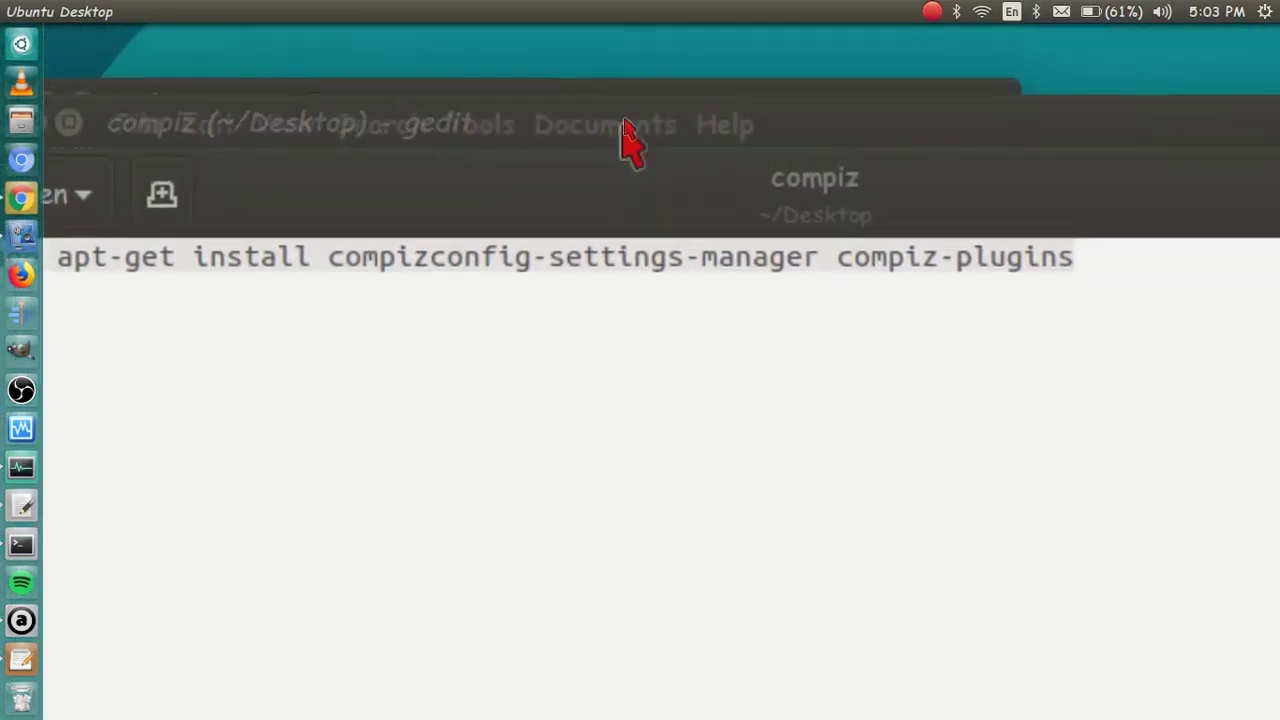
{"action": "left_click_drag", "start_coordinate": [628, 122], "coordinate": [787, 550]}
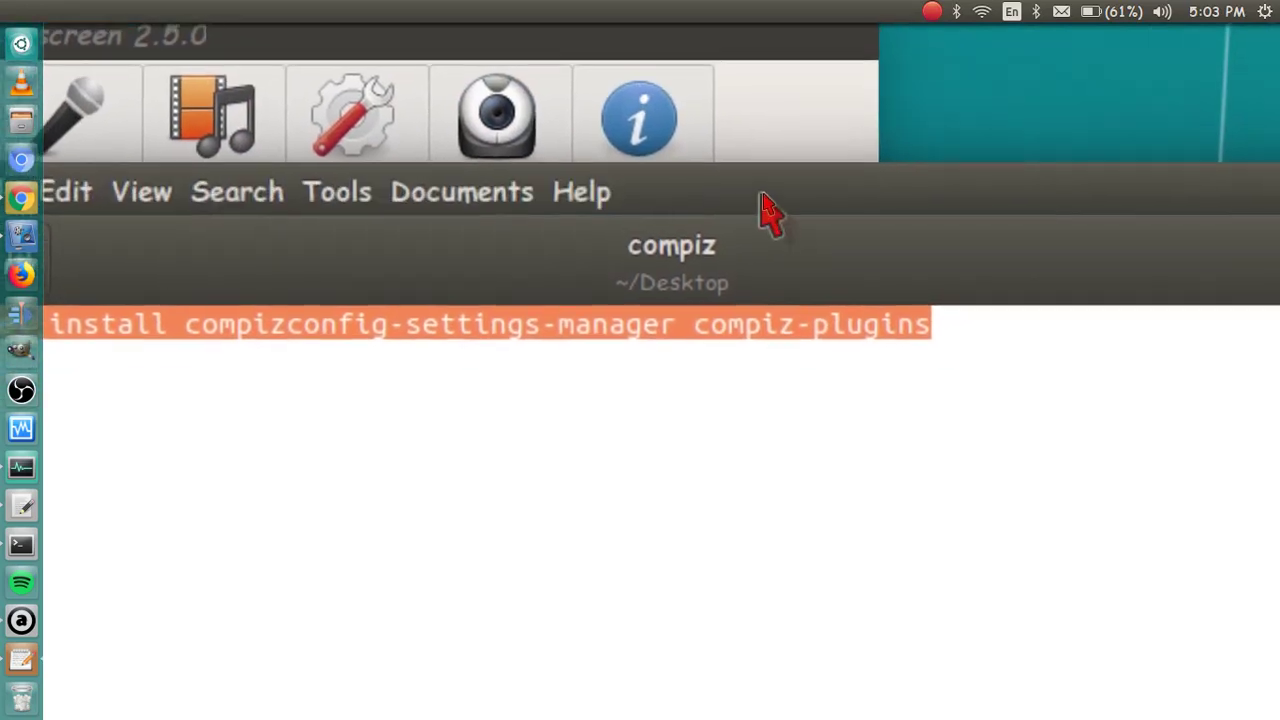
{"action": "key", "text": "ctrl+alt+t"}
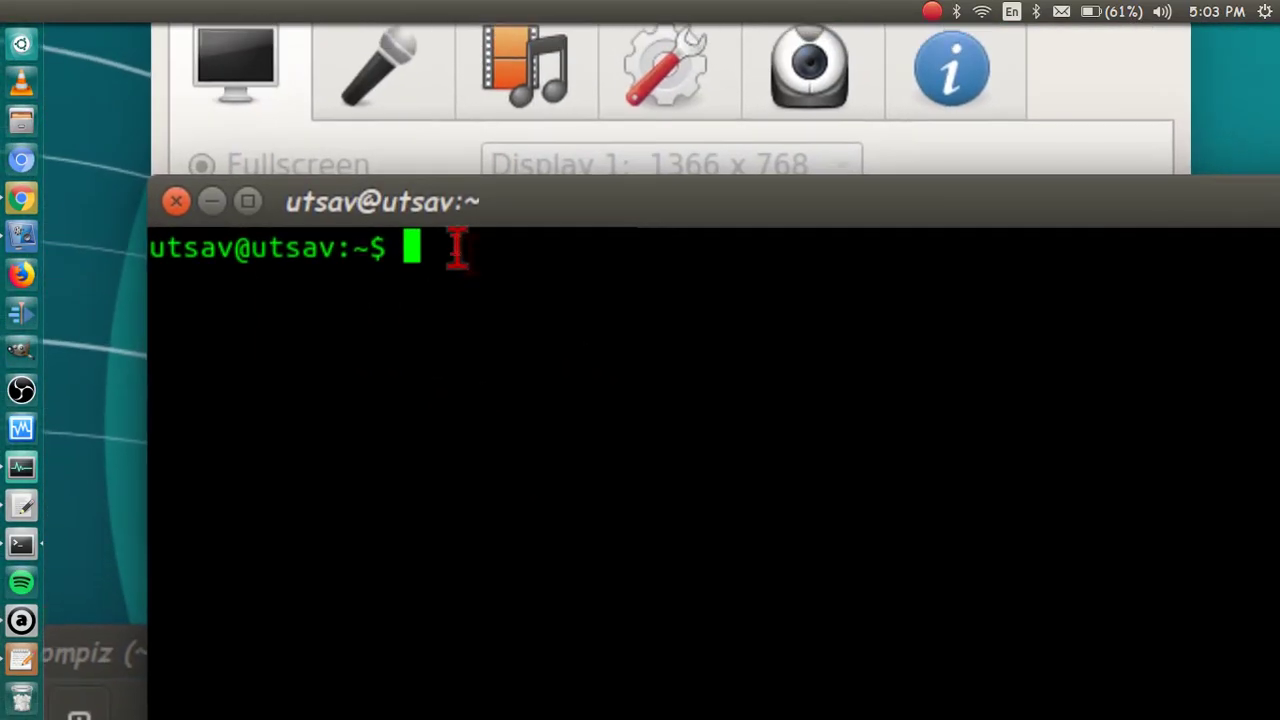
{"action": "right_click", "coordinate": [452, 248]}
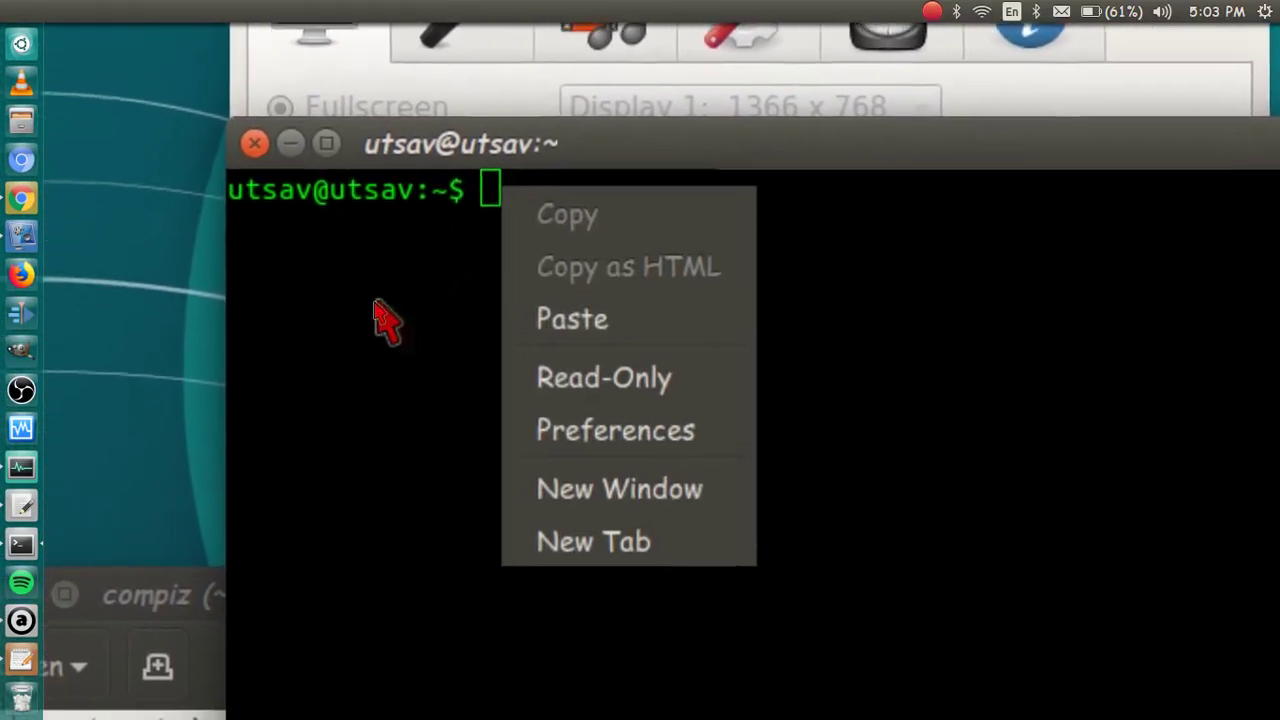
{"action": "left_click", "coordinate": [477, 305]}
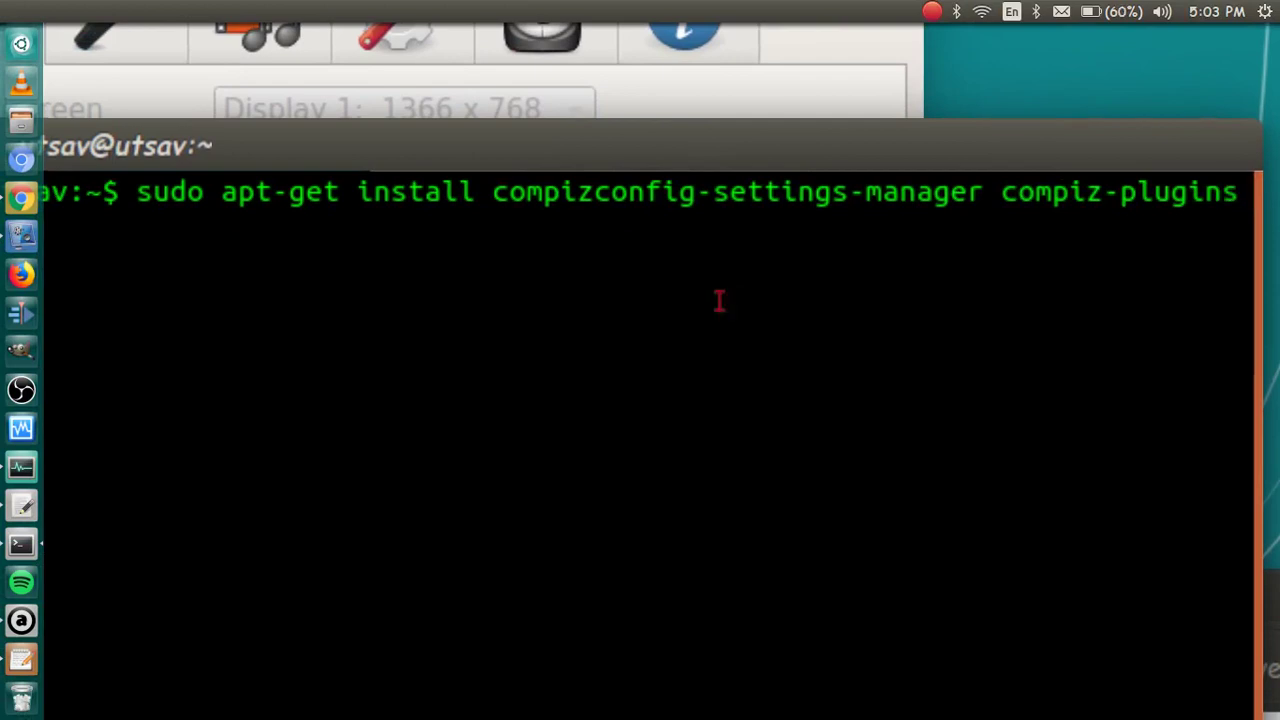
{"action": "key", "text": "Return"}
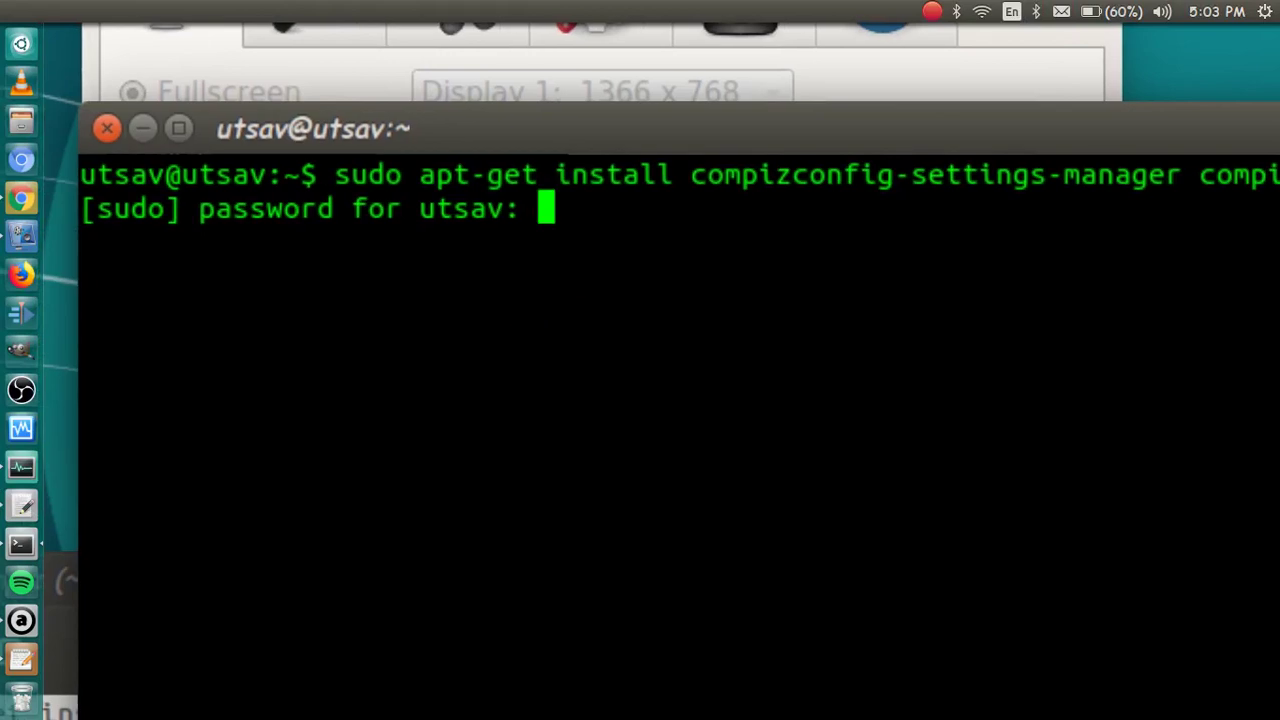
{"action": "key", "text": "Return"}
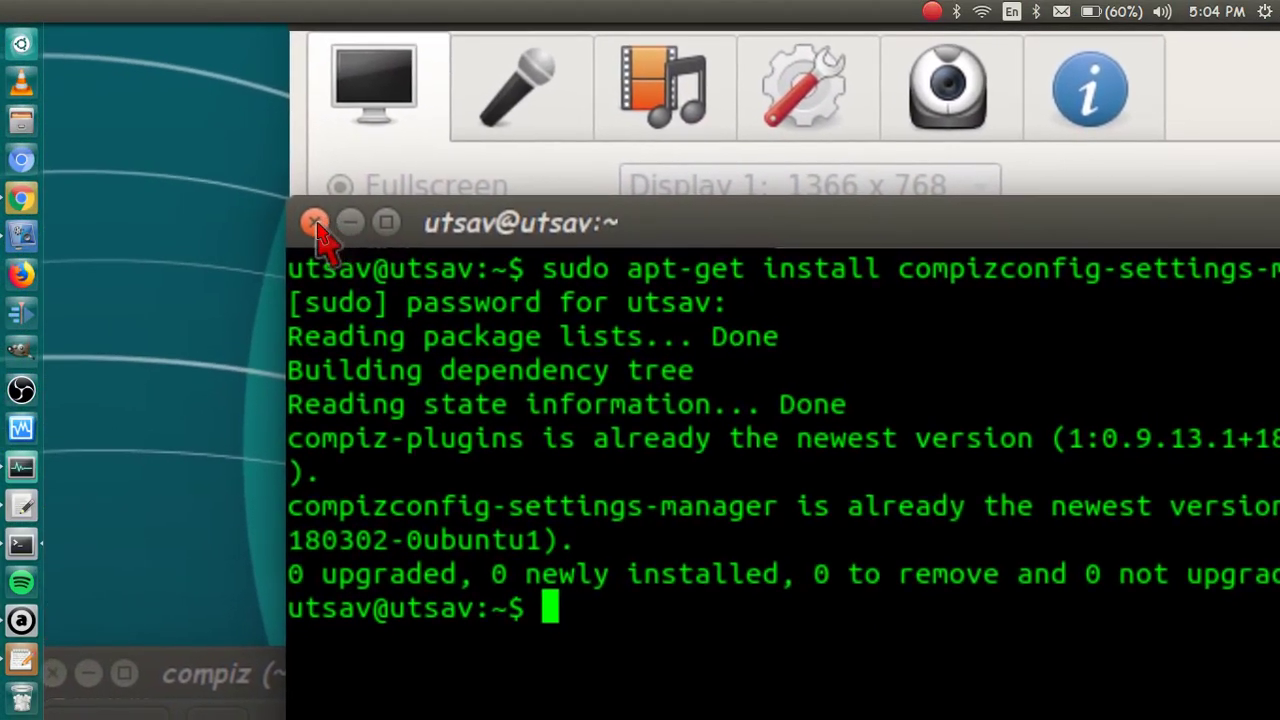
Close the terminal and the compiz text file
{"action": "left_click", "coordinate": [232, 212]}
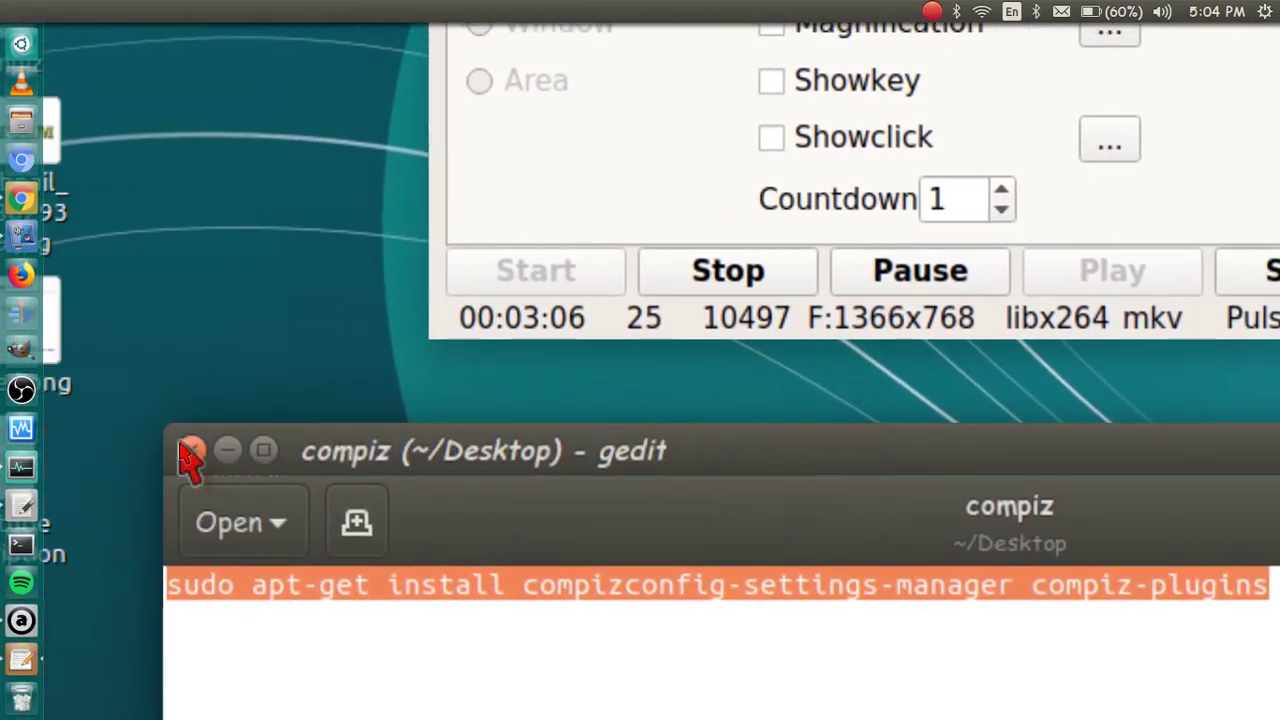
{"action": "left_click", "coordinate": [0, 455]}
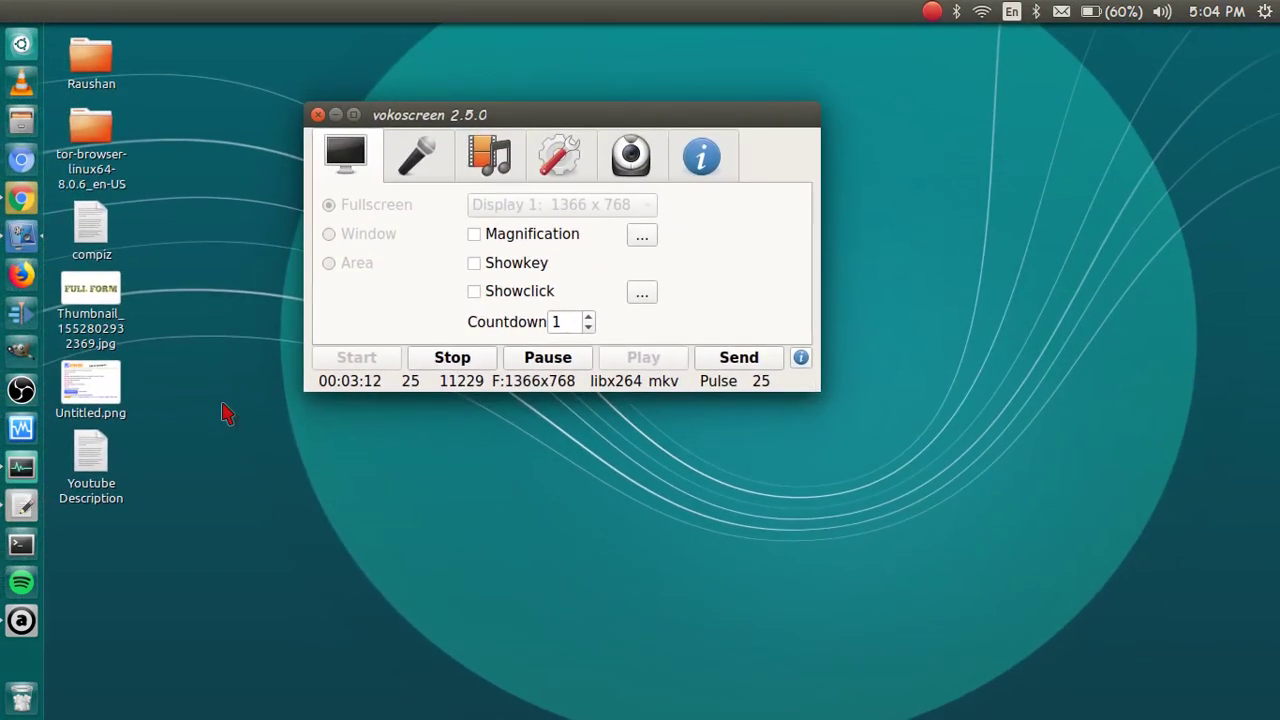
Search the computer for "sof" and open the Software application
{"action": "left_click", "coordinate": [24, 60]}
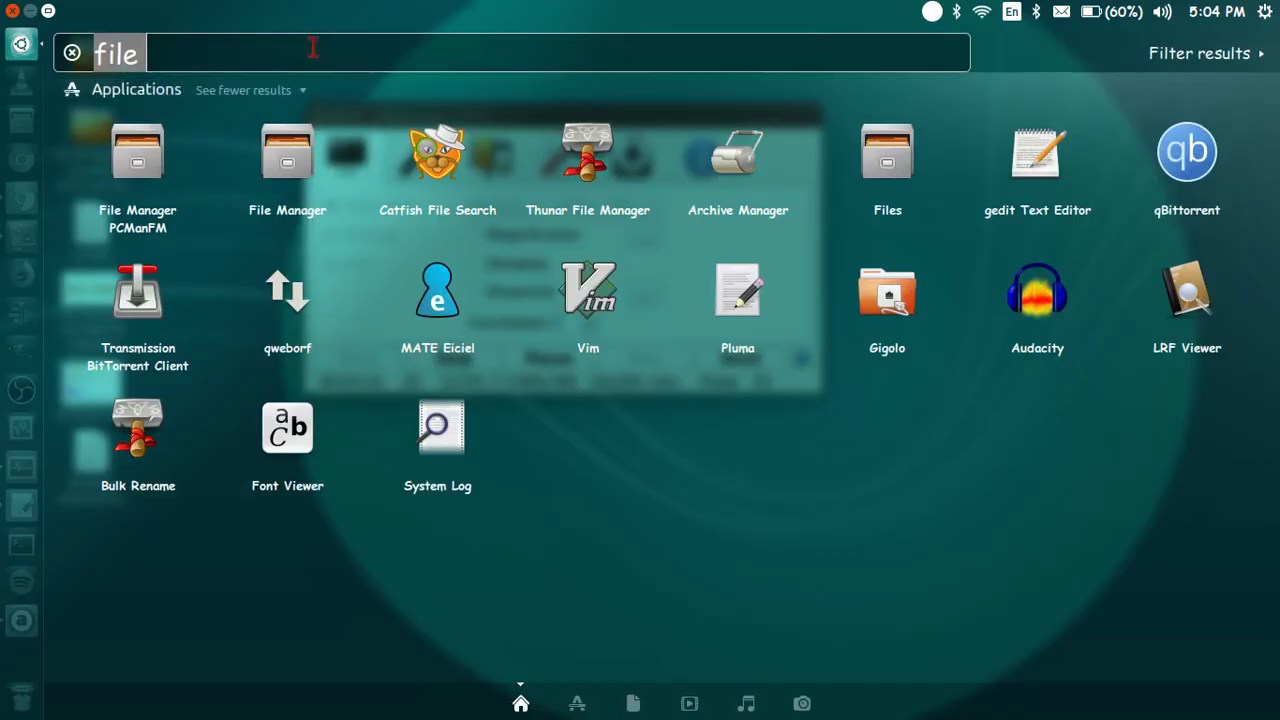
{"action": "key", "text": "BackSpace"}
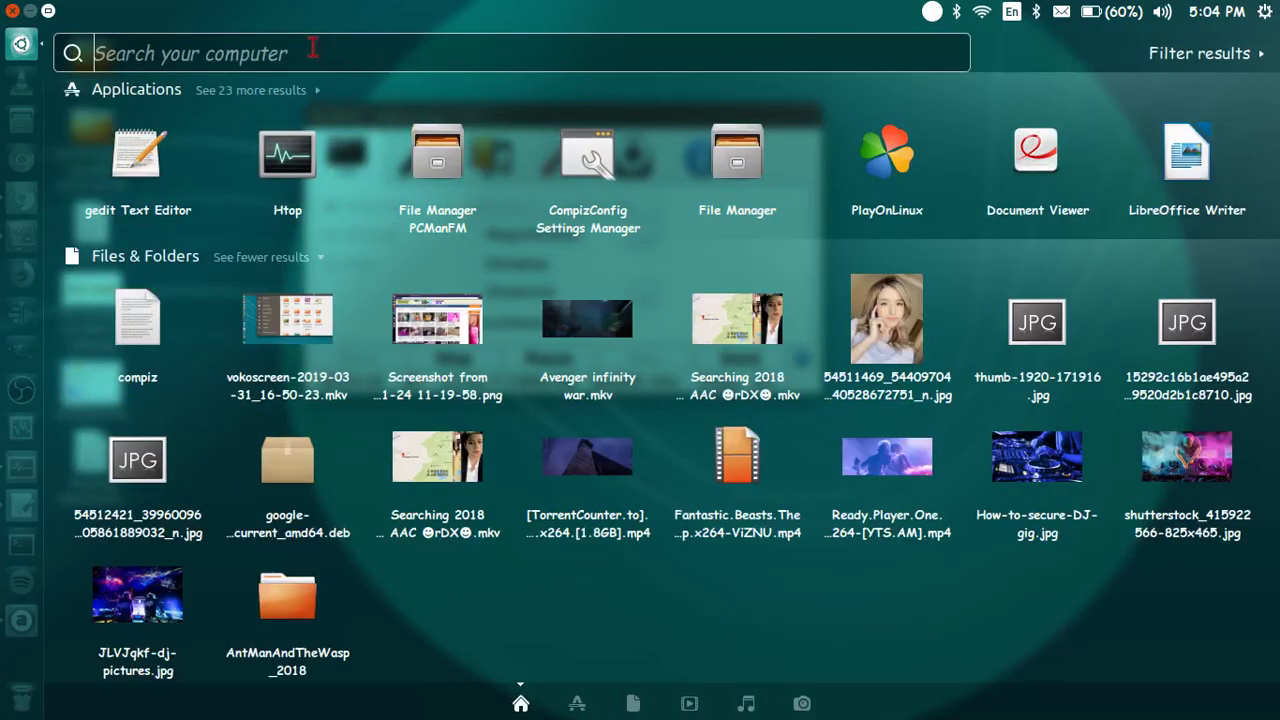
{"action": "type", "text": "sof"}
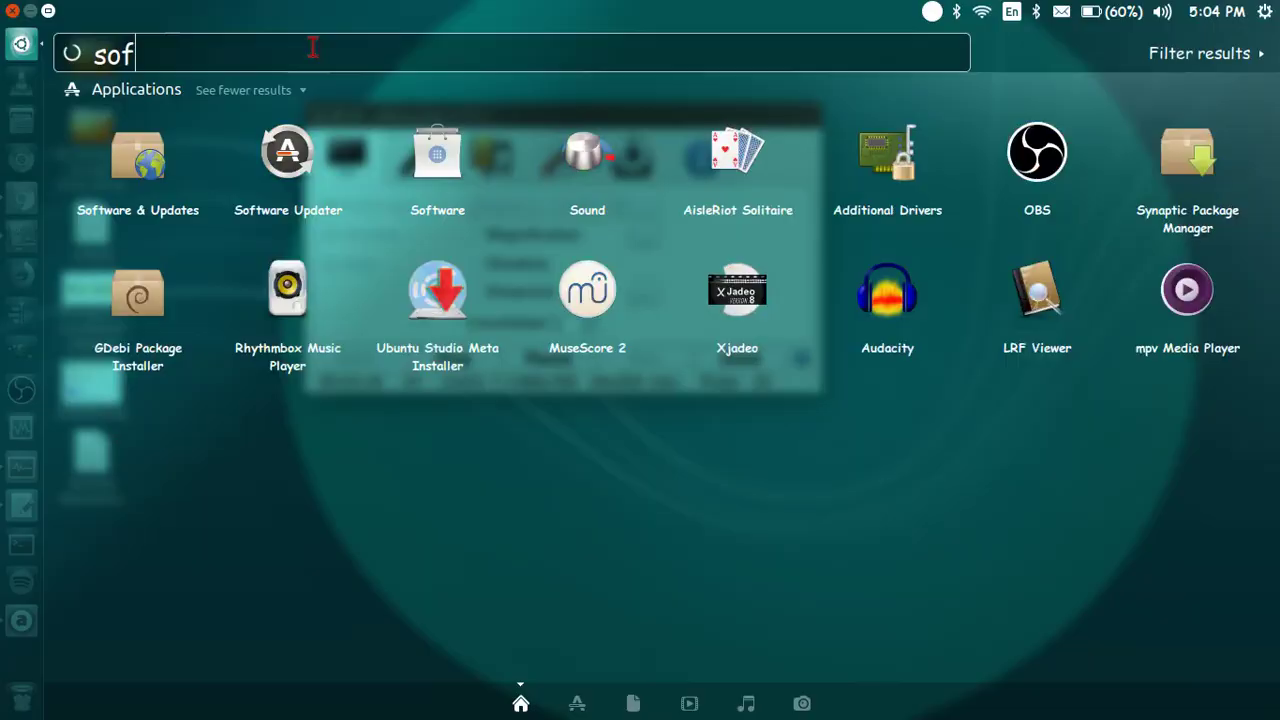
{"action": "left_click", "coordinate": [405, 195]}
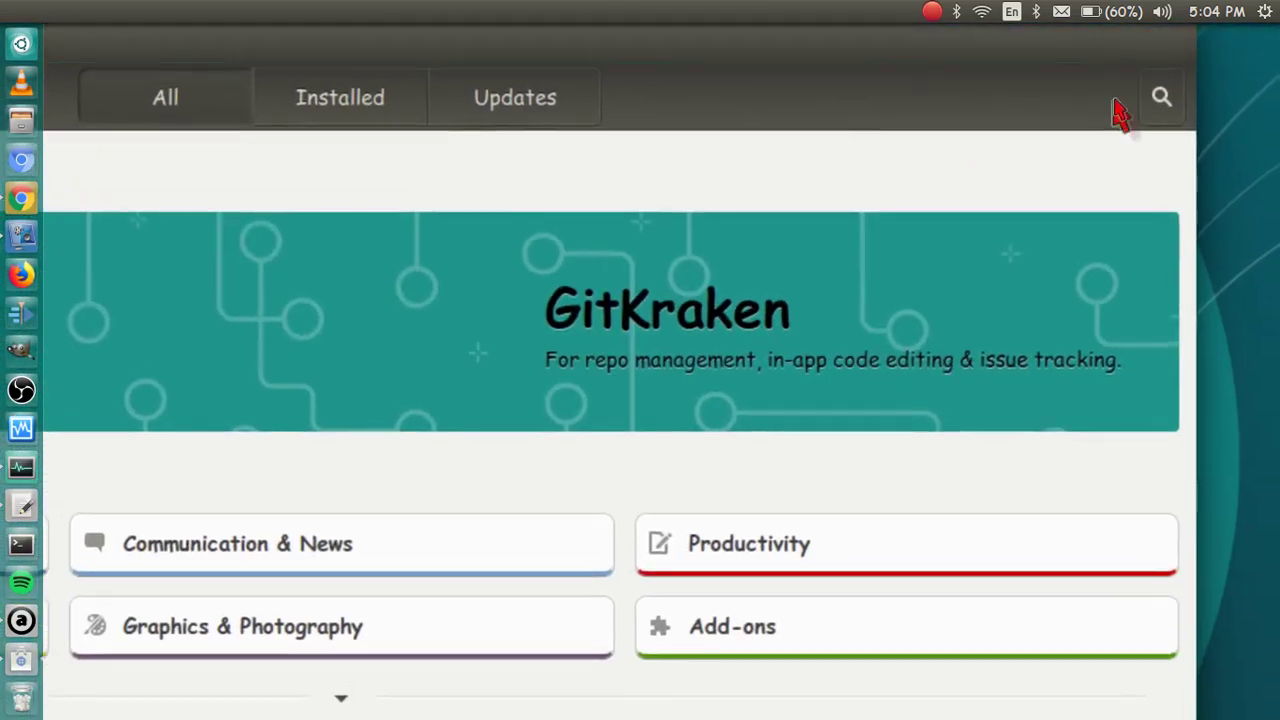
Search the software catalogue for "compiz", then open and launch CompizConfig Settings Manager
{"action": "left_click", "coordinate": [1158, 97]}
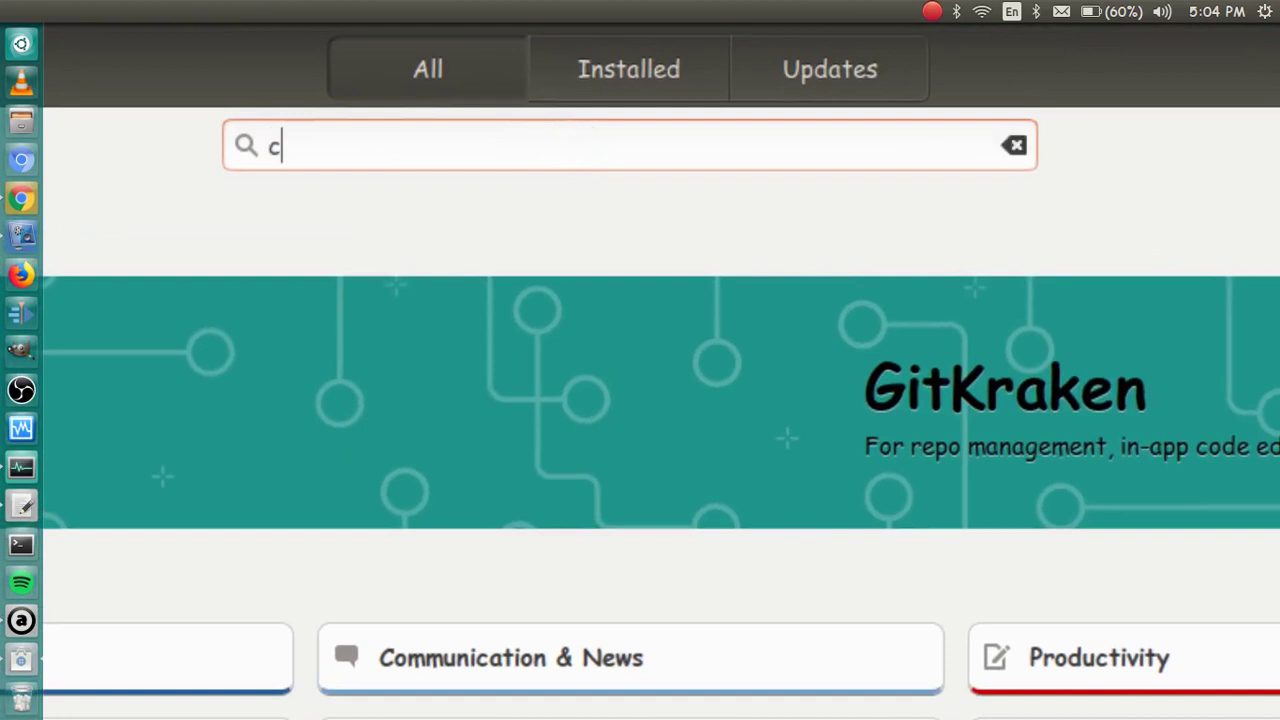
{"action": "type", "text": "piz"}
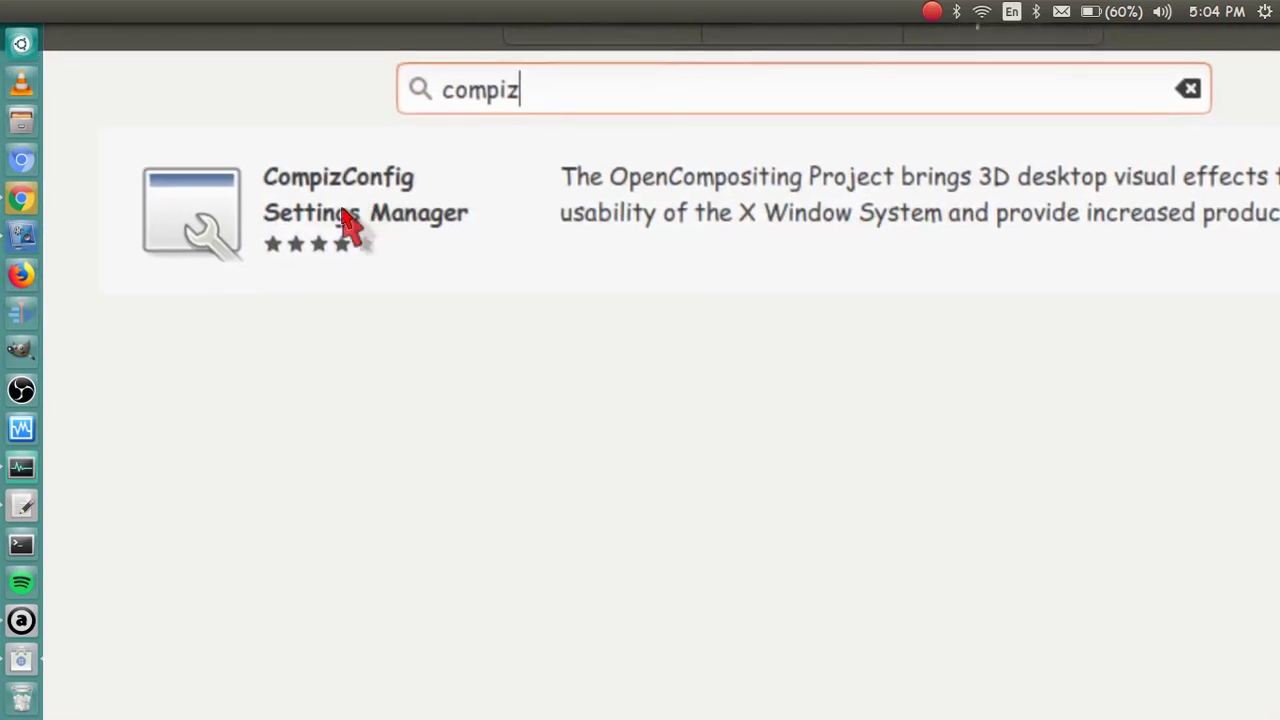
{"action": "left_click", "coordinate": [355, 232]}
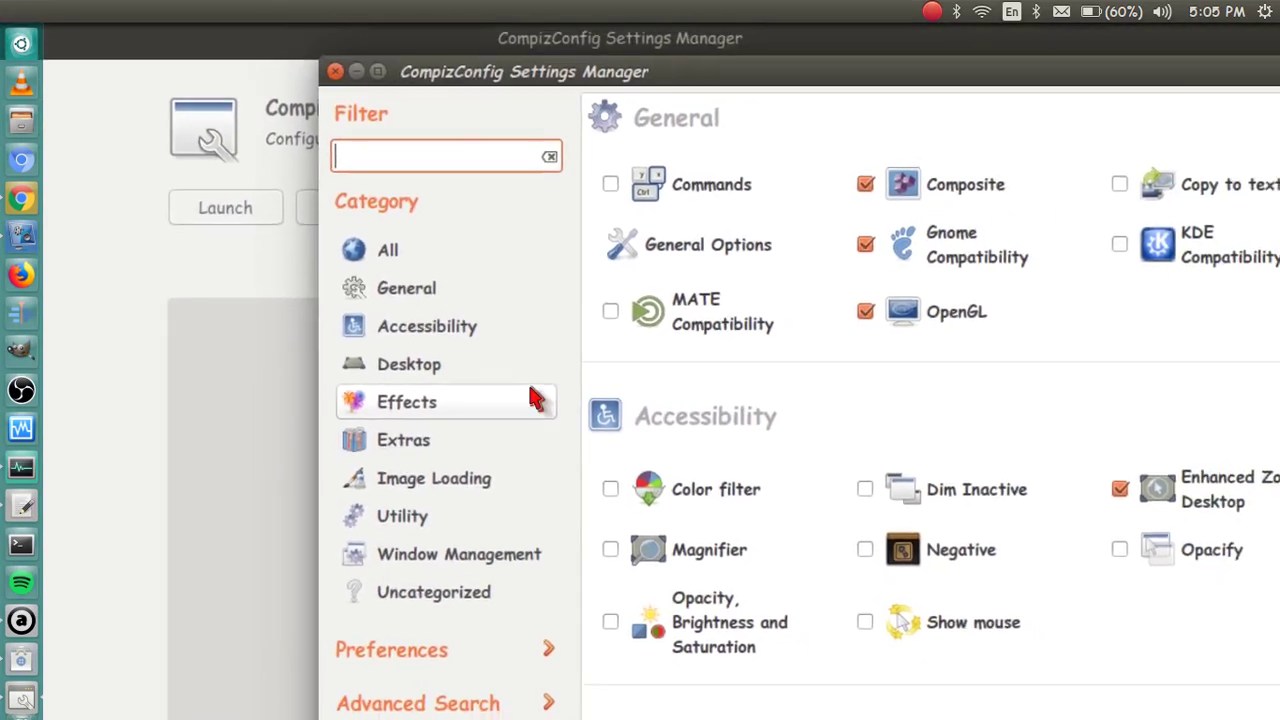
{"action": "type", "text": "q"}
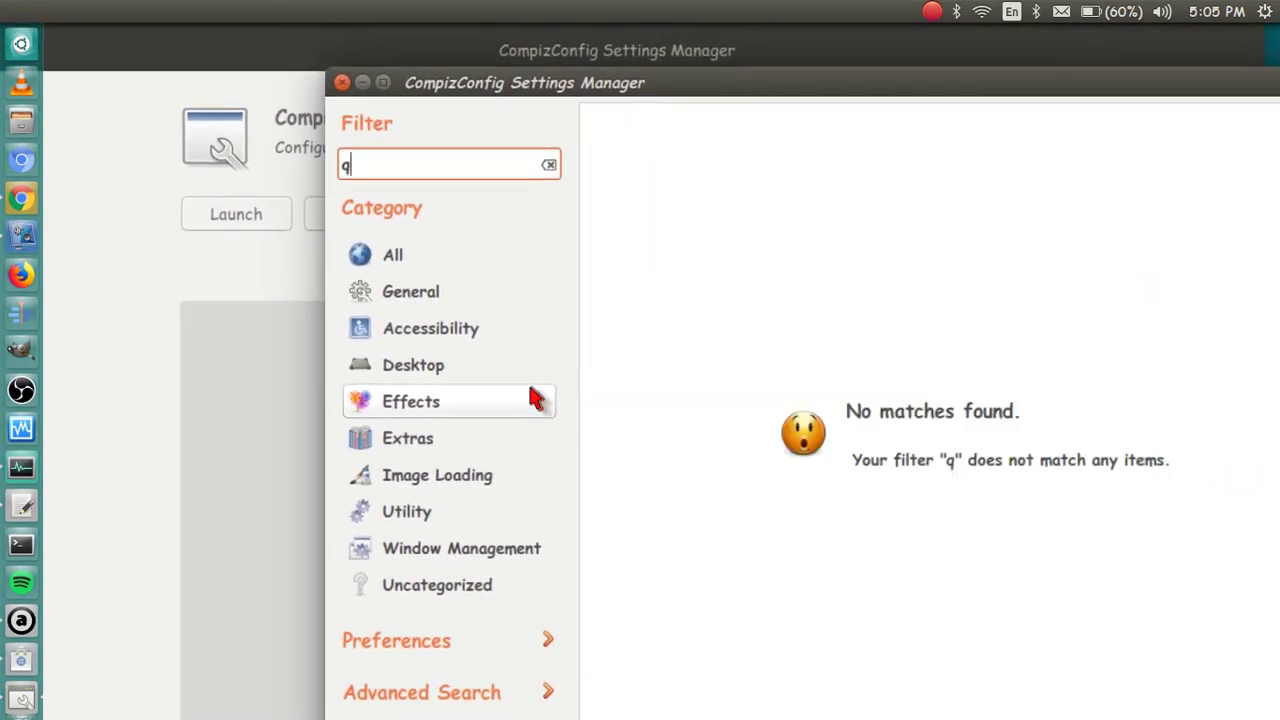
{"action": "key", "text": "BackSpace"}
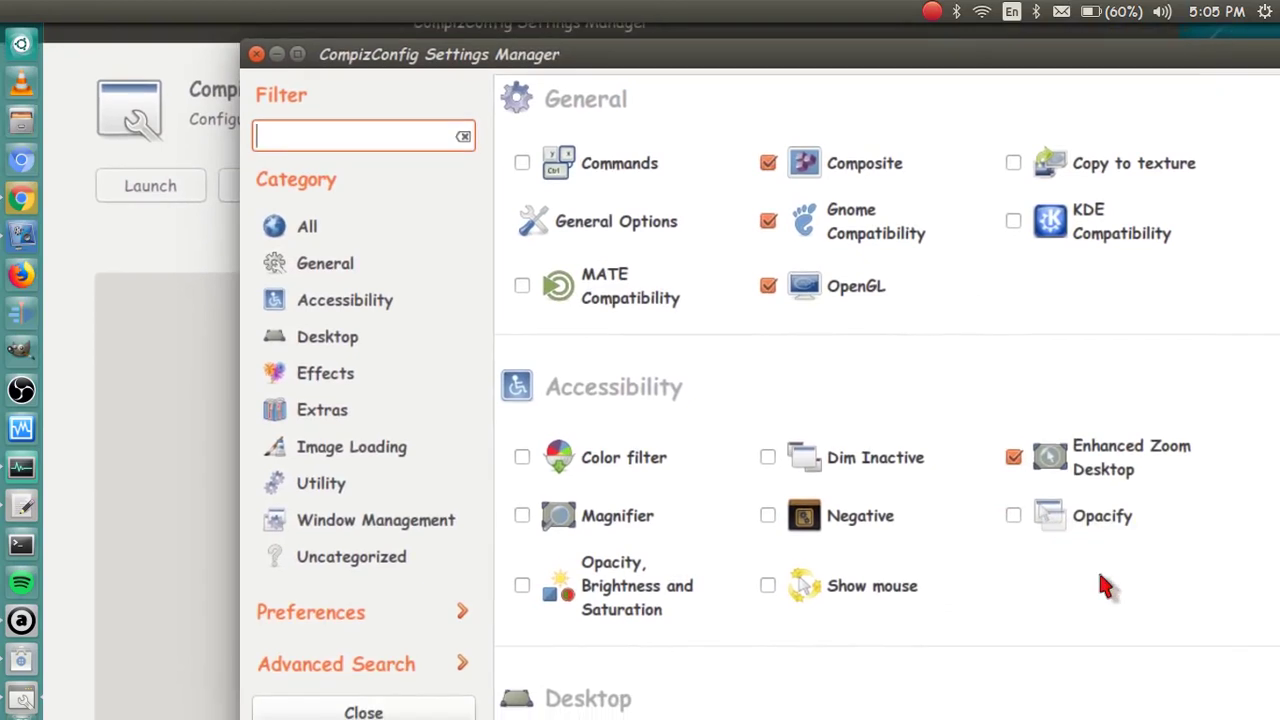
Open the Enhanced Zoom Desktop plugin's settings from the Accessibility category, return to the plugin list and reopen them
{"action": "scroll", "coordinate": [1100, 576], "scroll_direction": "up", "scroll_amount": 1}
{"action": "scroll", "coordinate": [1105, 588], "scroll_direction": "down", "scroll_amount": 2}
{"action": "scroll", "coordinate": [437, 163], "scroll_direction": "up", "scroll_amount": 2}
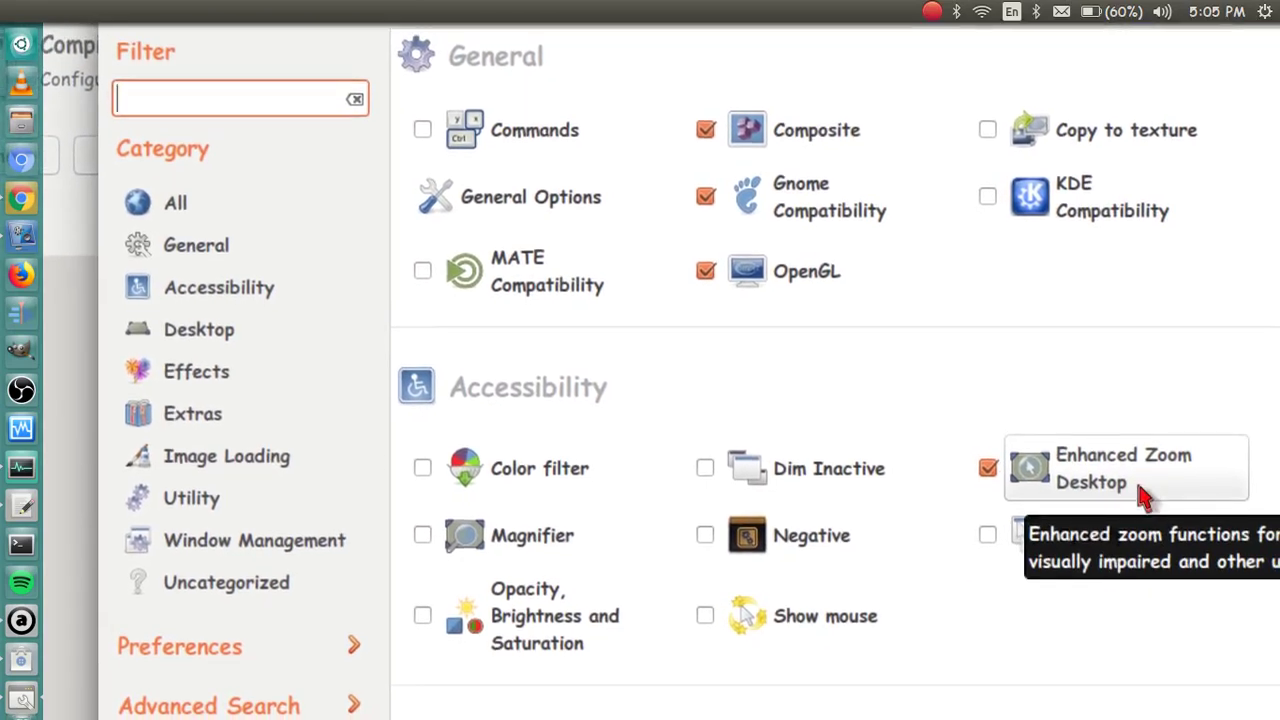
{"action": "scroll", "coordinate": [1145, 498], "scroll_direction": "up", "scroll_amount": 1}
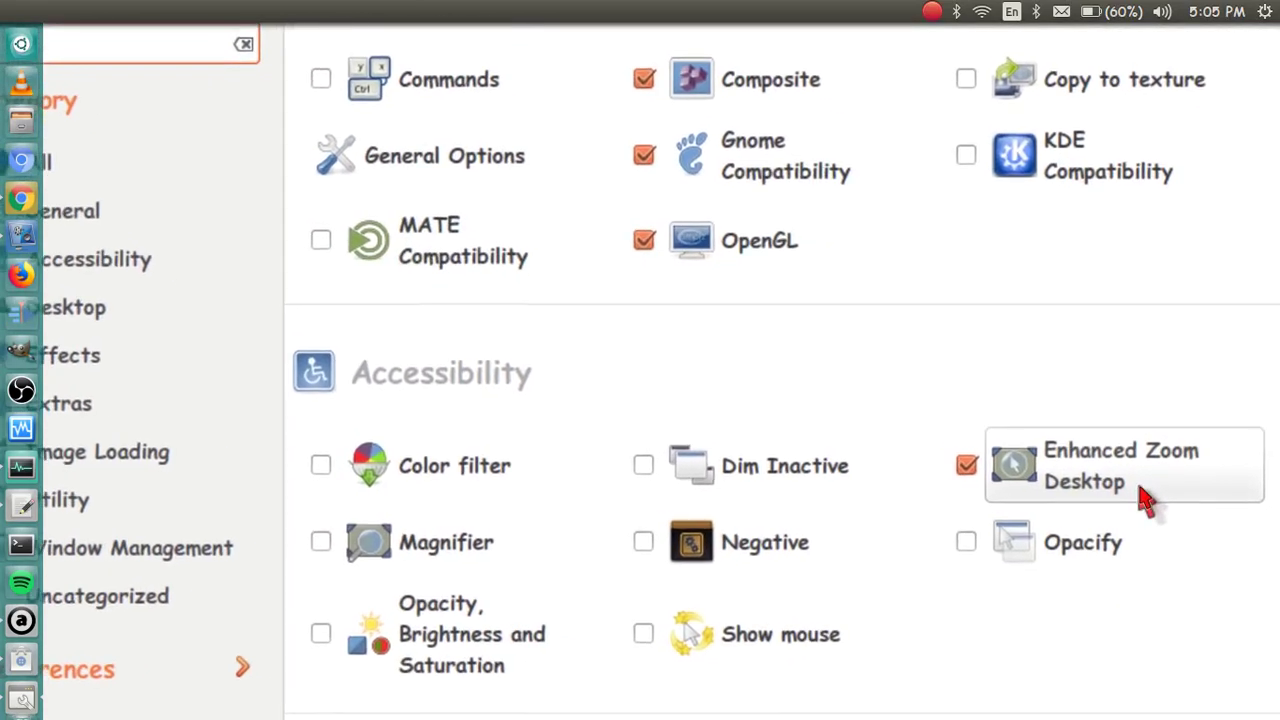
{"action": "scroll", "coordinate": [1145, 498], "scroll_direction": "up", "scroll_amount": 2}
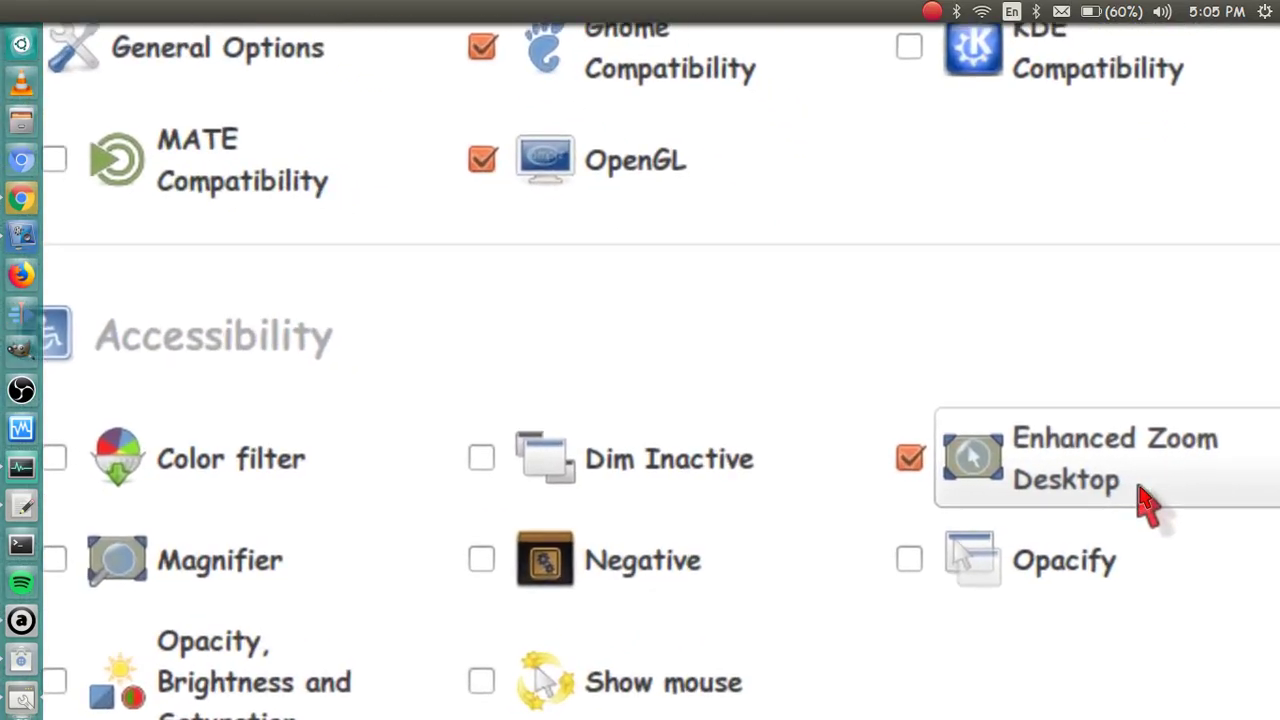
{"action": "left_click", "coordinate": [1120, 490]}
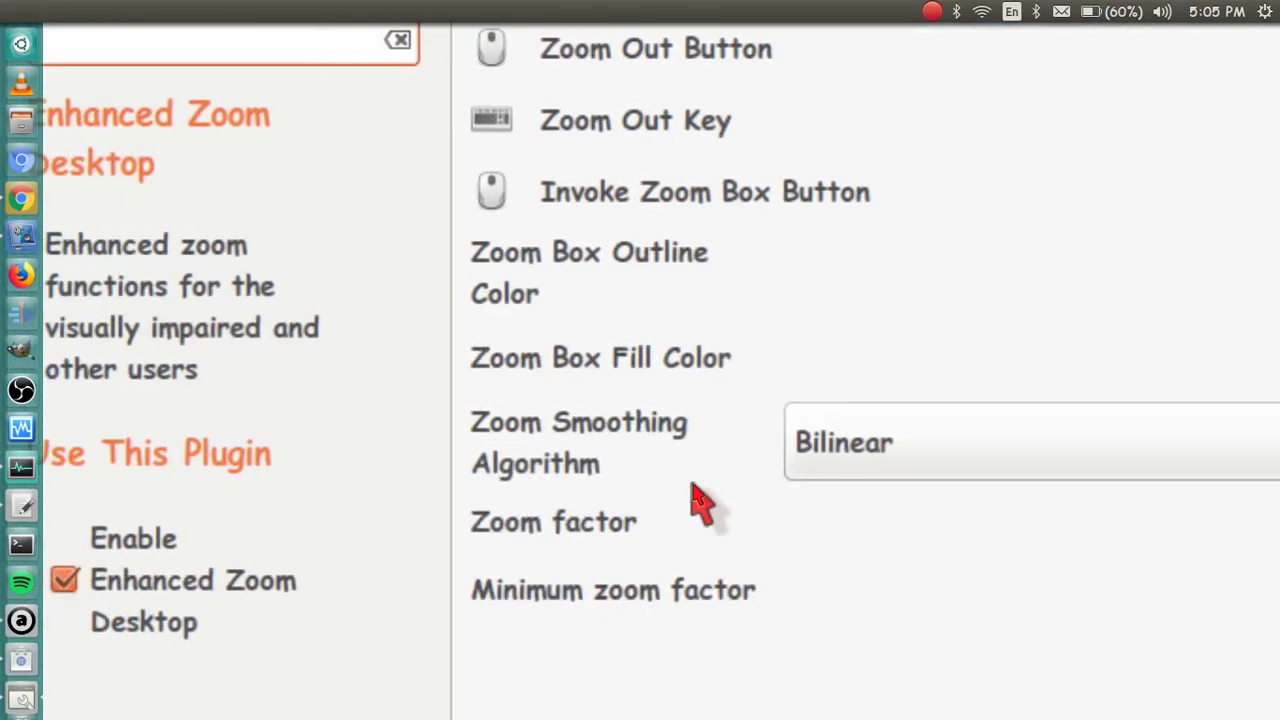
{"action": "scroll", "coordinate": [700, 500], "scroll_direction": "down", "scroll_amount": 2}
{"action": "type", "text": "aa"}
{"action": "scroll", "coordinate": [700, 498], "scroll_direction": "up", "scroll_amount": 1}
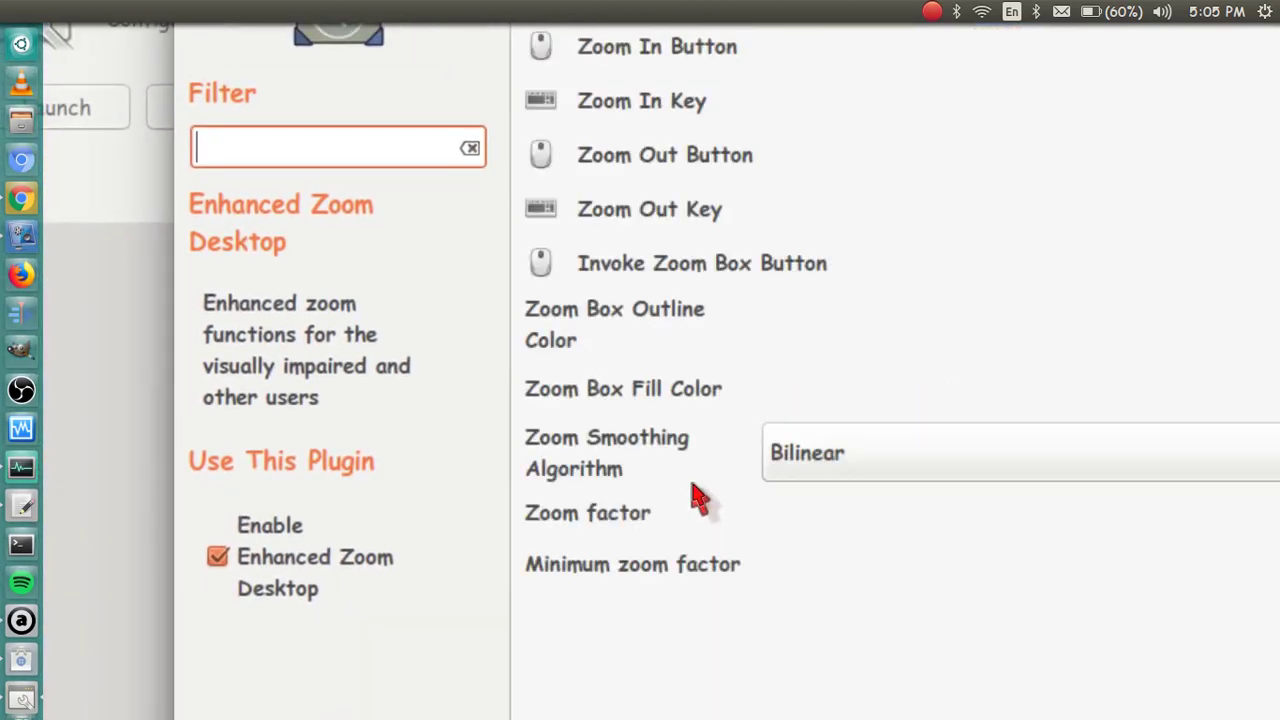
{"action": "scroll", "coordinate": [697, 497], "scroll_direction": "down", "scroll_amount": 1}
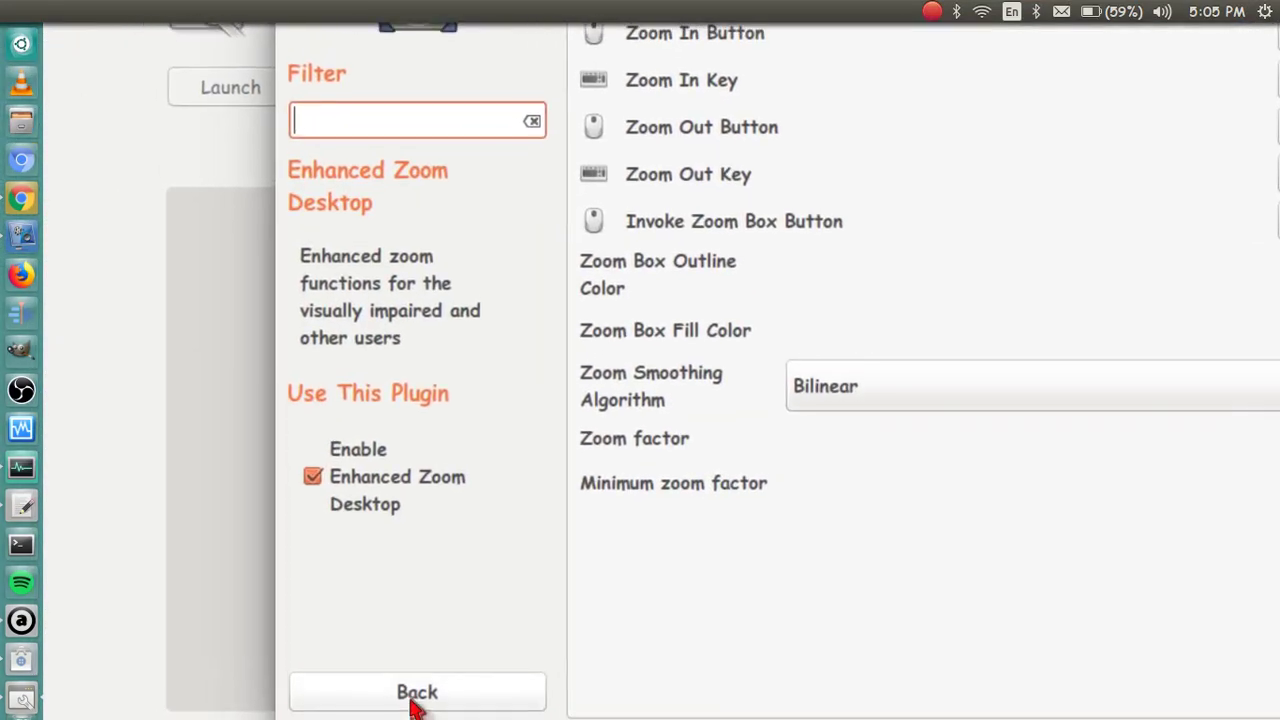
{"action": "left_click", "coordinate": [413, 700]}
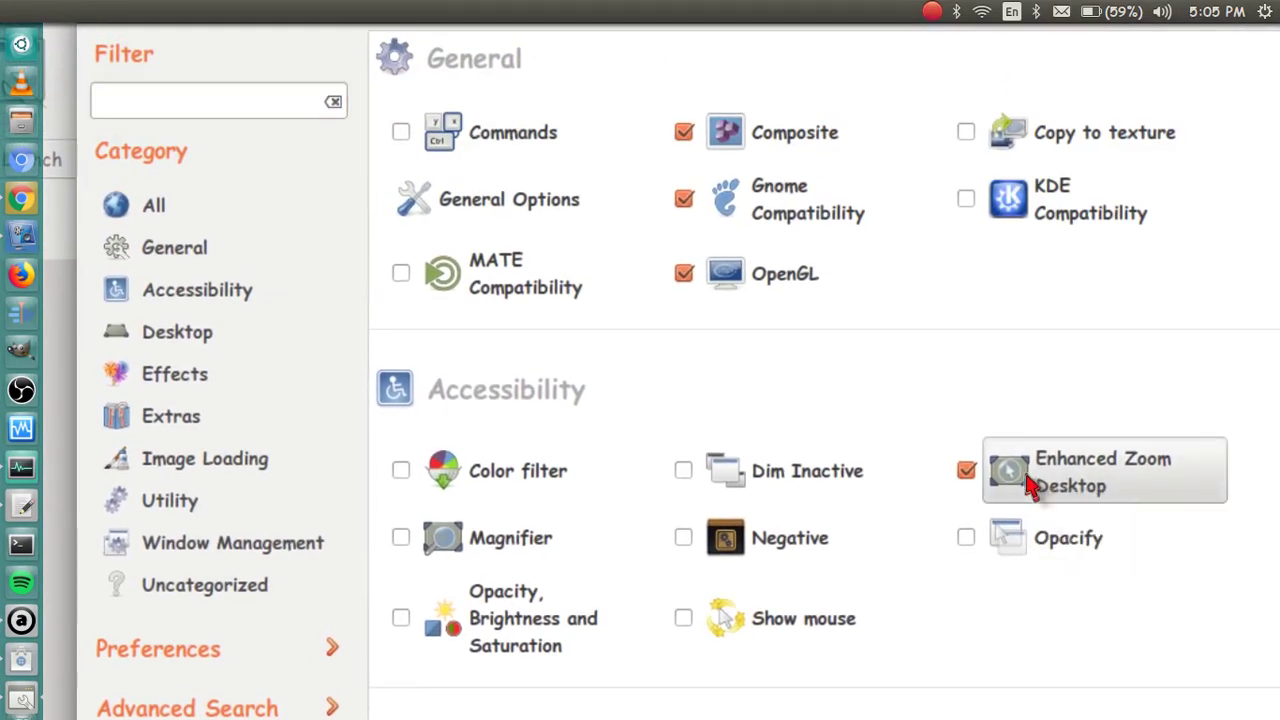
{"action": "left_click", "coordinate": [1030, 488]}
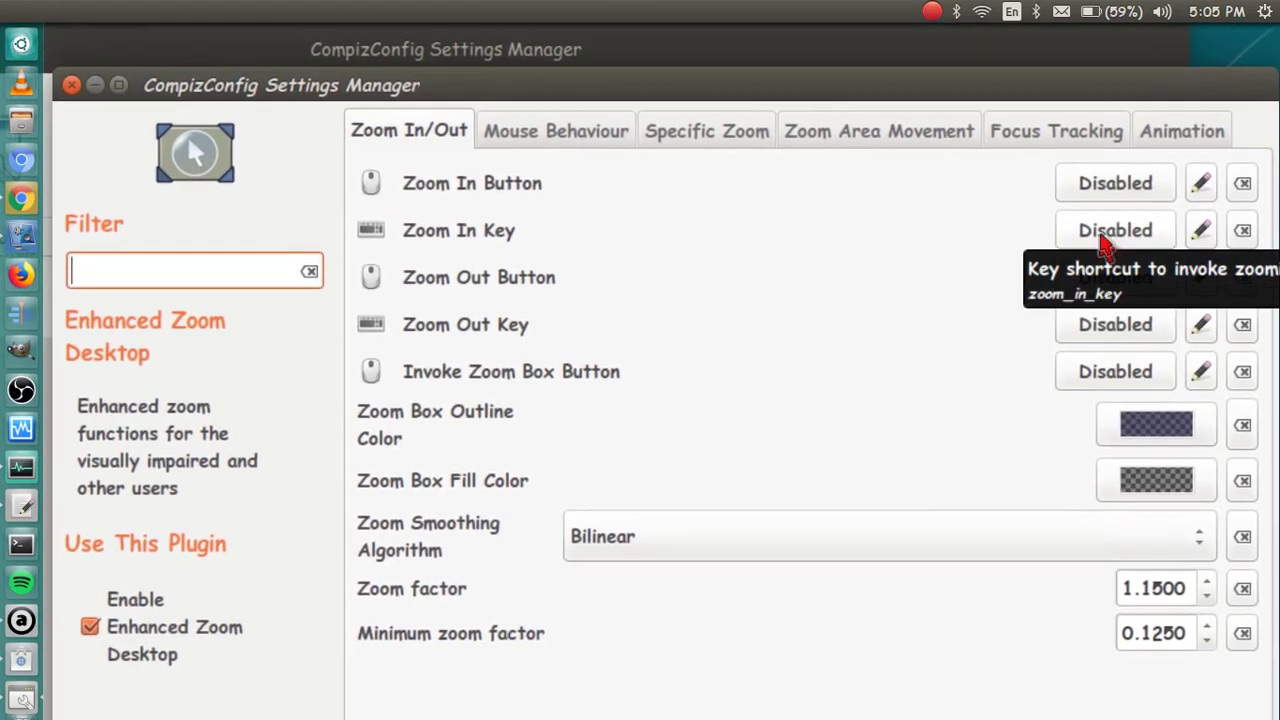
Enable the Zoom In Key shortcut for Enhanced Zoom Desktop and assign it the key combination Control+Q
{"action": "left_click", "coordinate": [1108, 234]}
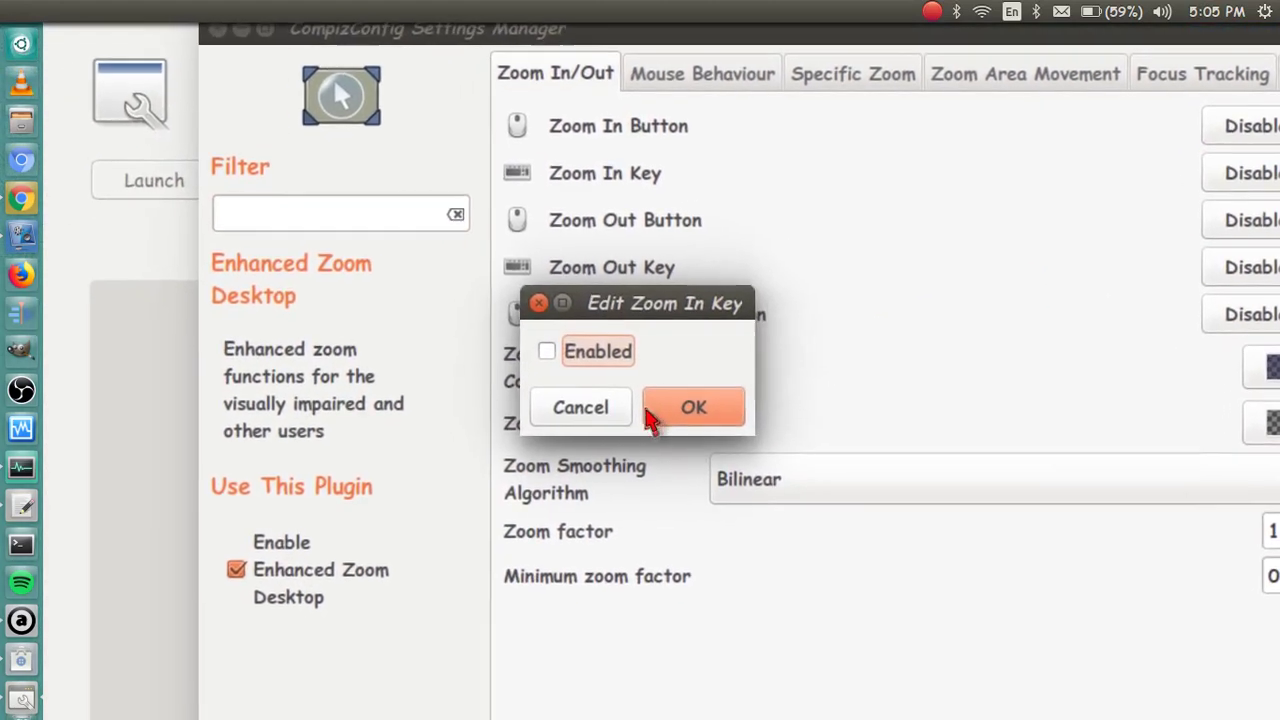
{"action": "left_click", "coordinate": [570, 368]}
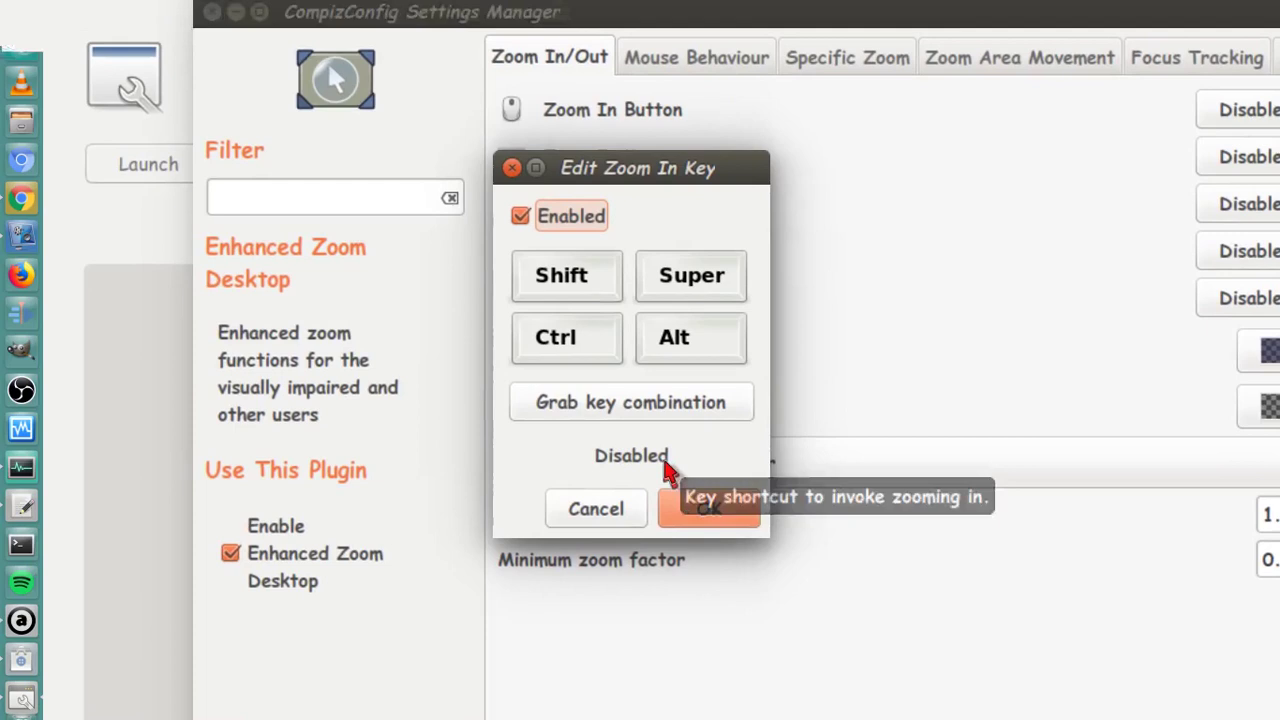
{"action": "scroll", "coordinate": [668, 472], "scroll_direction": "down", "scroll_amount": 3}
{"action": "scroll", "coordinate": [668, 472], "scroll_direction": "up", "scroll_amount": 2}
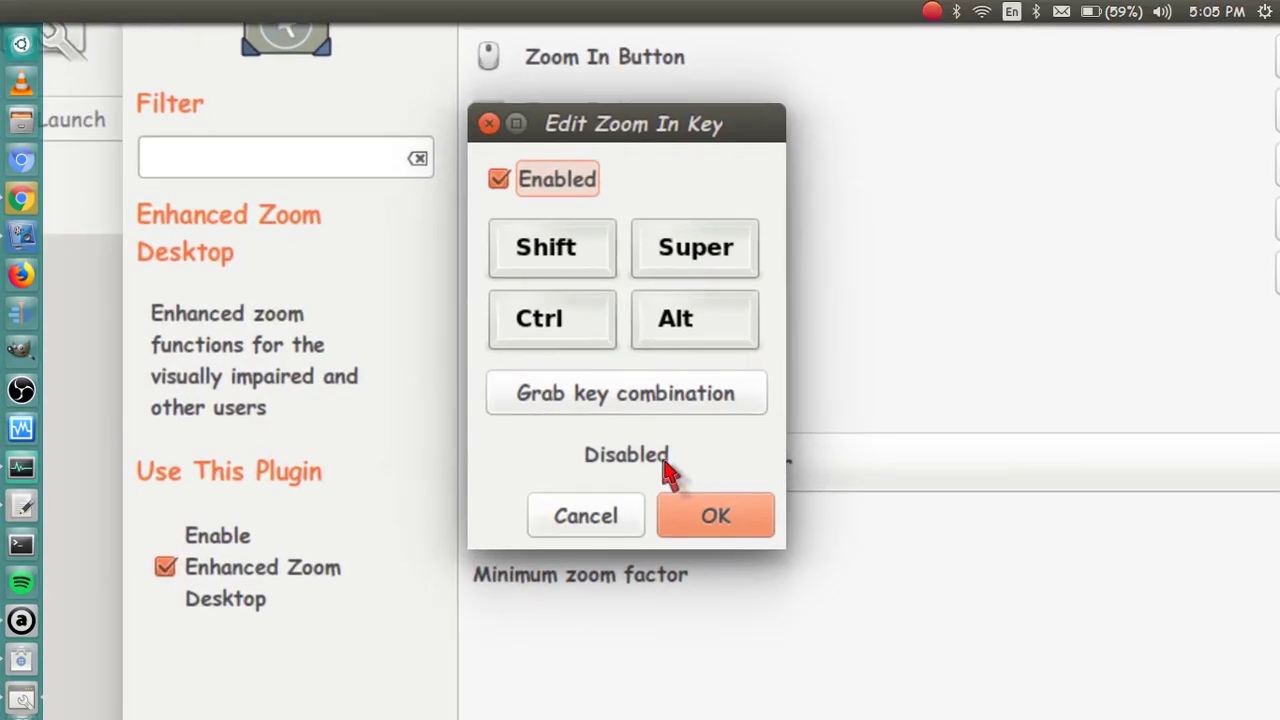
{"action": "scroll", "coordinate": [664, 462], "scroll_direction": "up", "scroll_amount": 1}
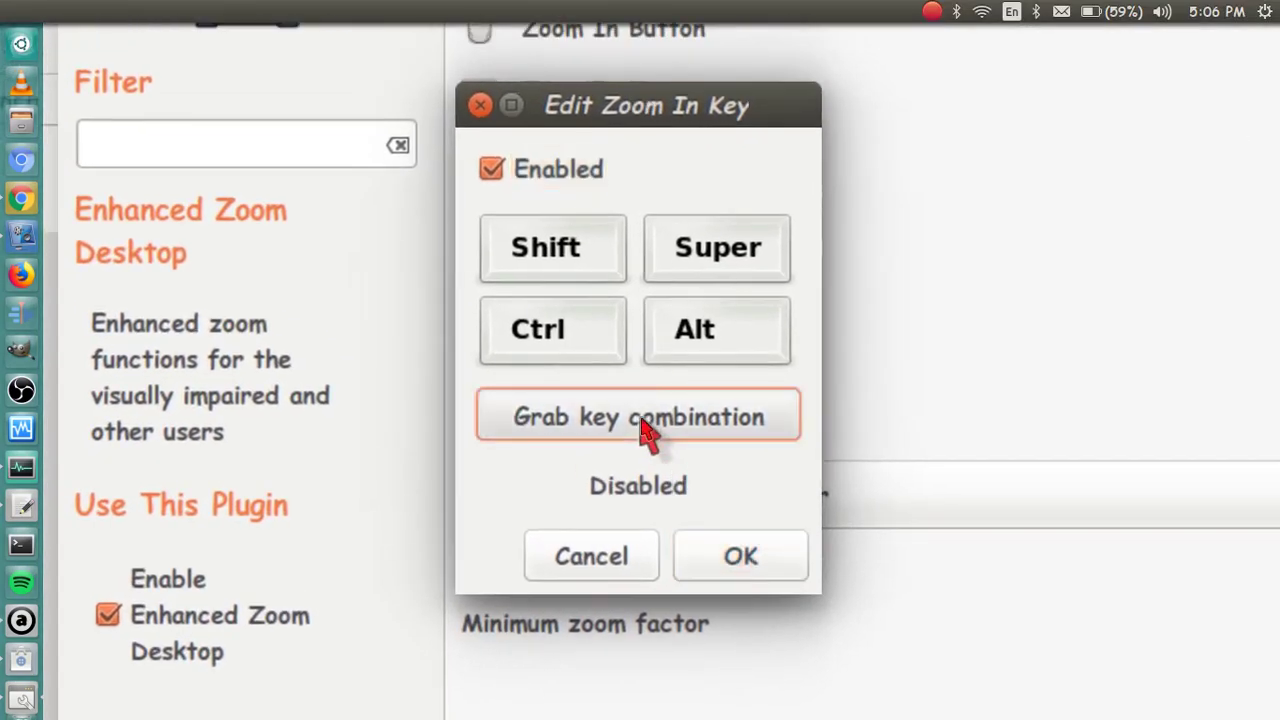
{"action": "left_click", "coordinate": [625, 388]}
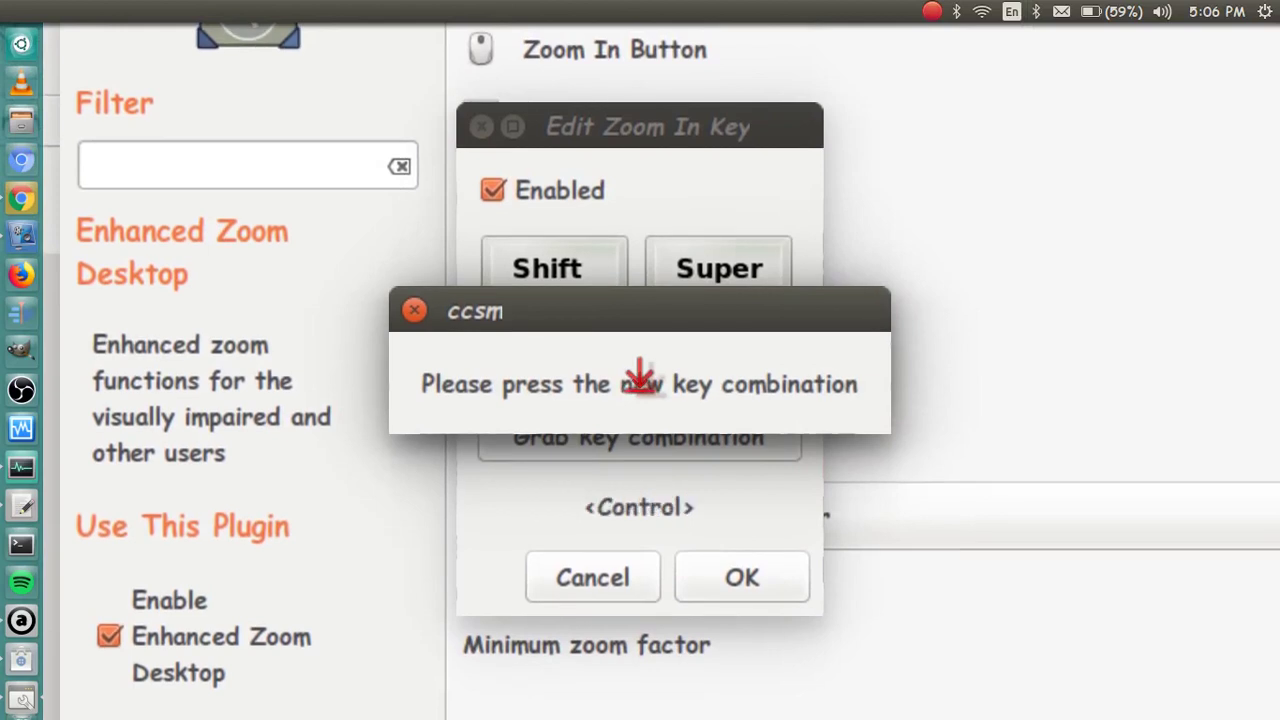
{"action": "key", "text": "ctrl+q"}
{"action": "left_click", "coordinate": [742, 579]}
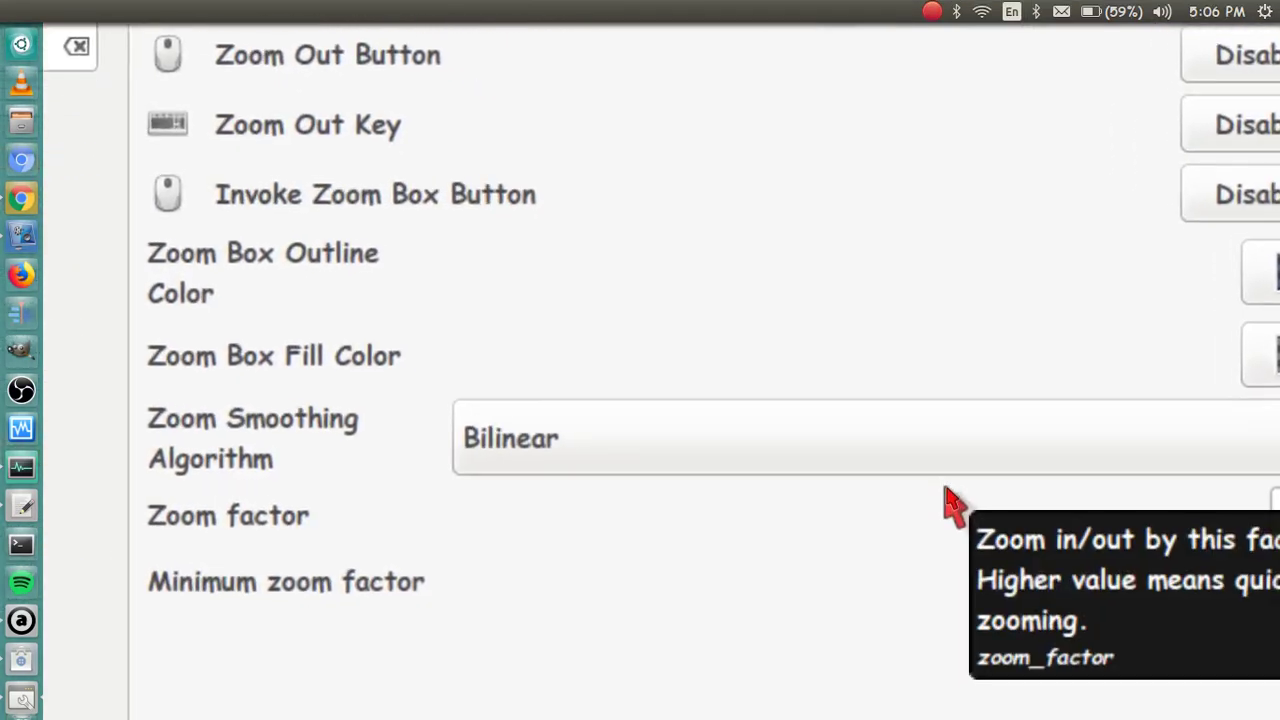
Enable the Zoom Out Key shortcut for Enhanced Zoom Desktop and assign it the key combination Control+A
{"action": "scroll", "coordinate": [943, 485], "scroll_direction": "down", "scroll_amount": 2}
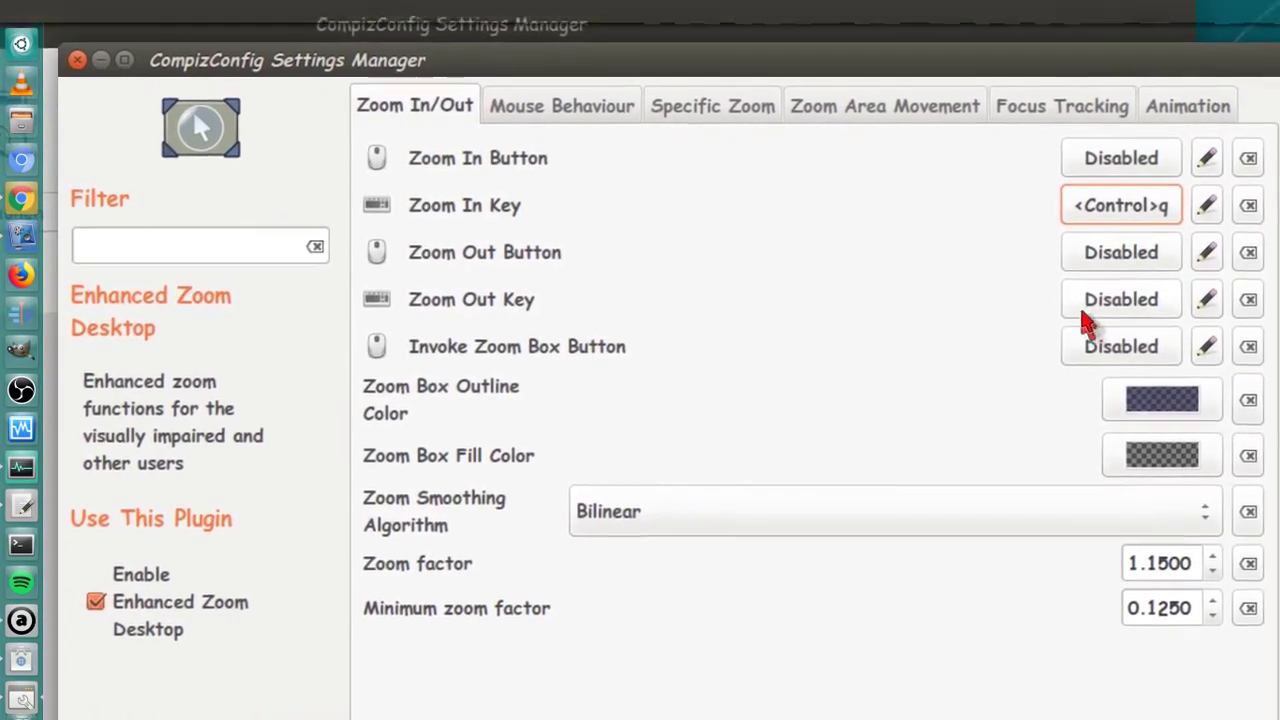
{"action": "left_click", "coordinate": [1097, 320]}
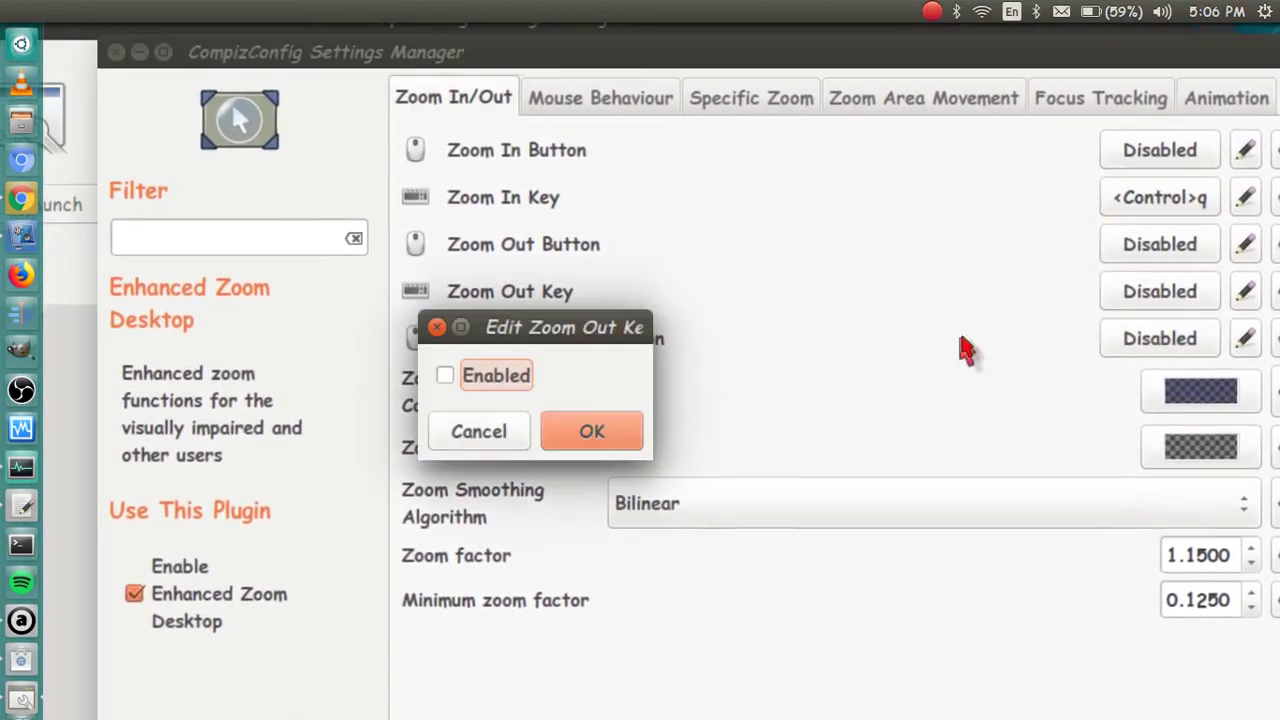
{"action": "left_click", "coordinate": [569, 367]}
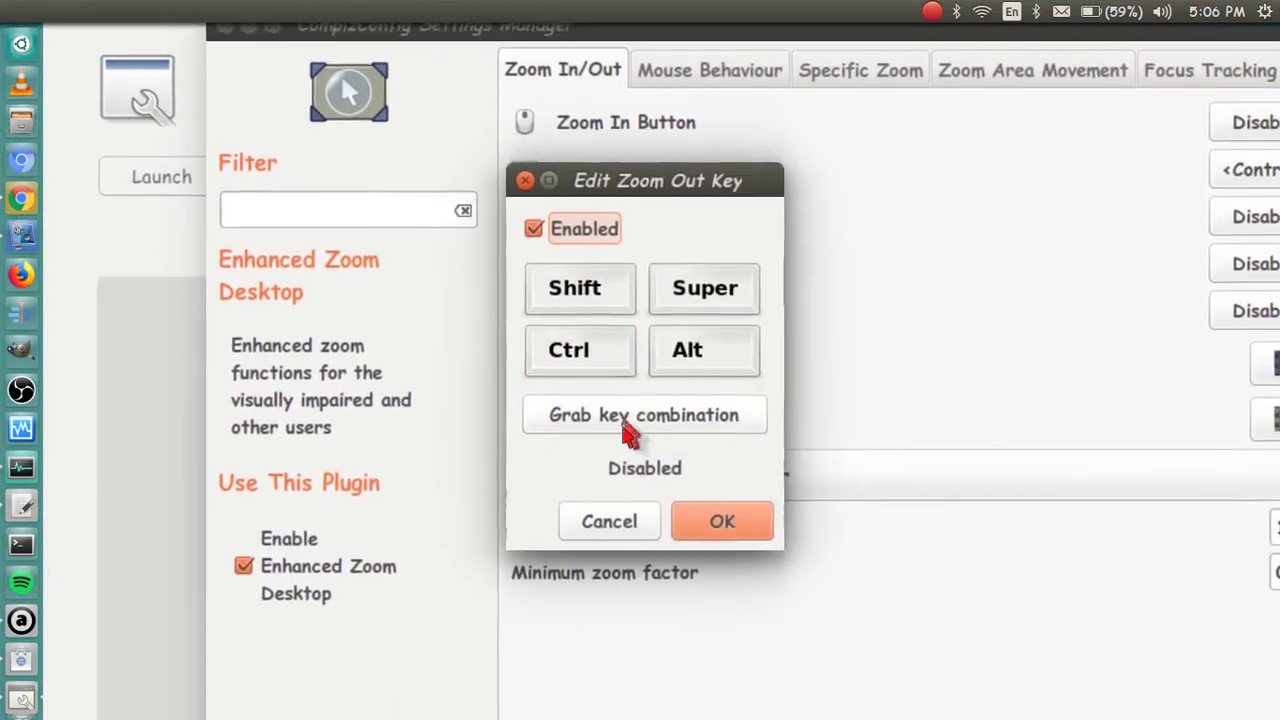
{"action": "left_click", "coordinate": [637, 412]}
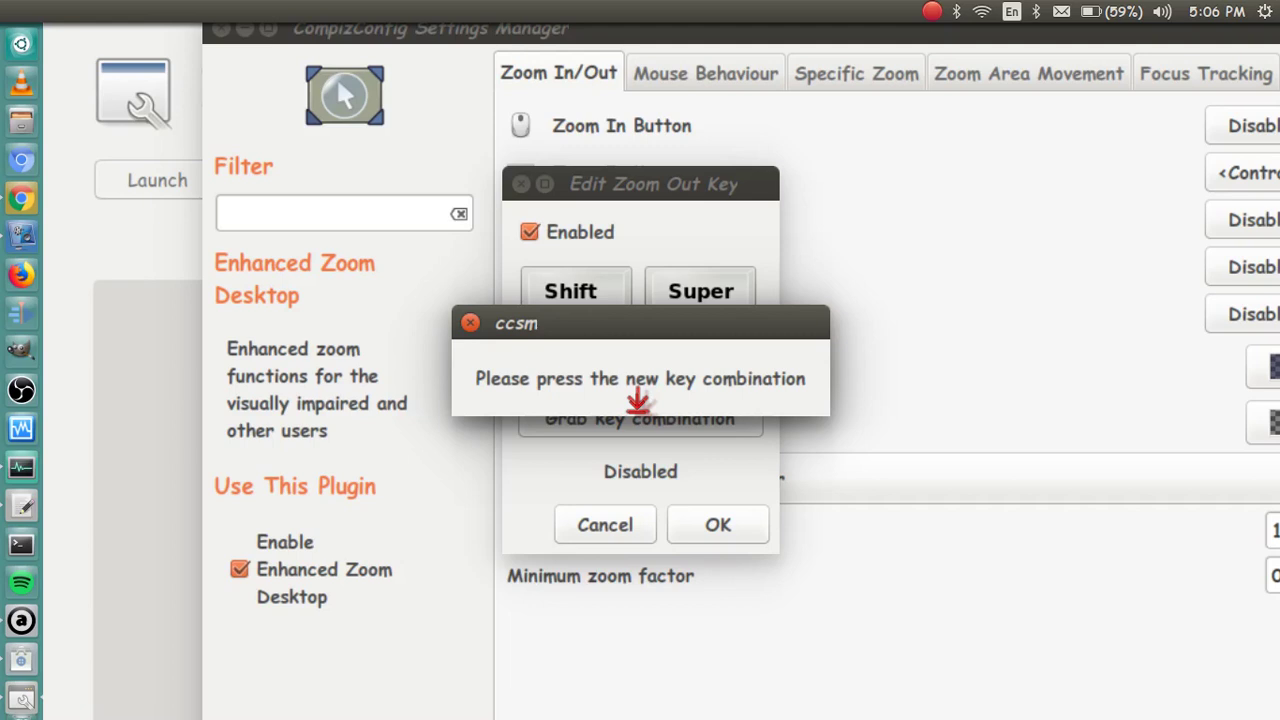
{"action": "key", "text": "ctrl+a"}
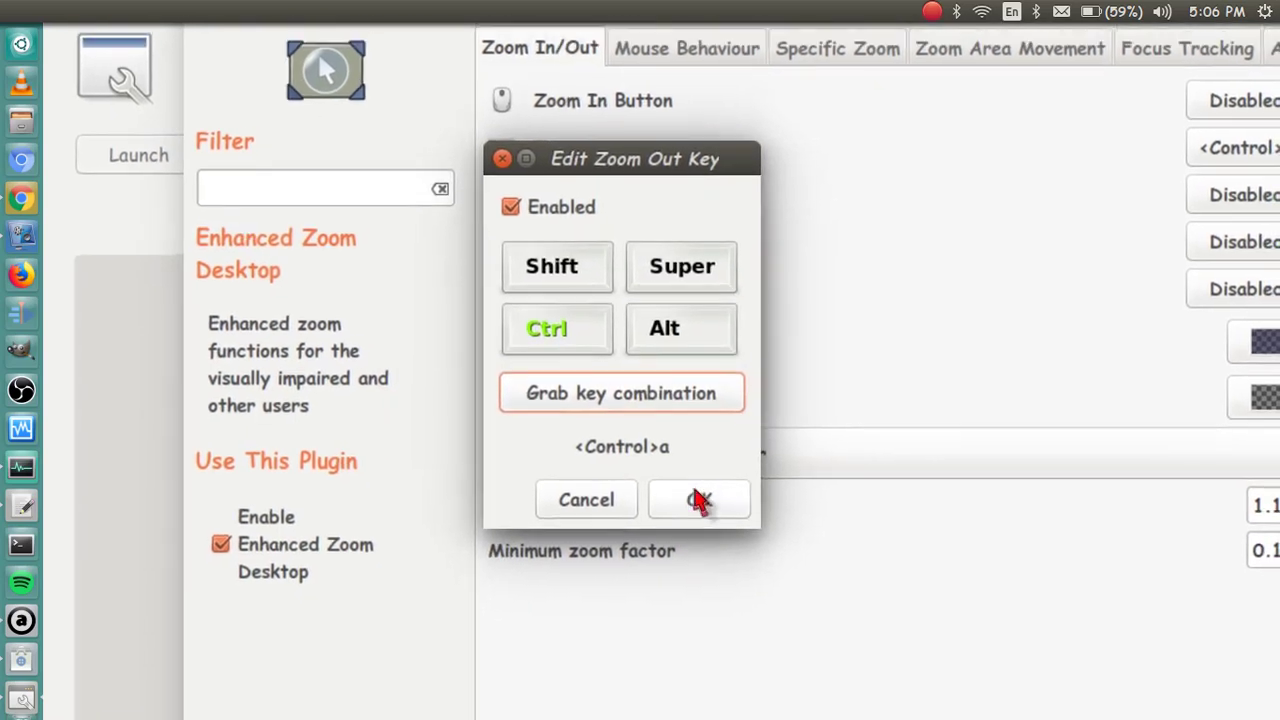
{"action": "left_click", "coordinate": [716, 526]}
Test zooming in and out with the assigned shortcuts, and close CompizConfig Settings Manager and the Software window
{"action": "key", "text": "ctrl+q"}
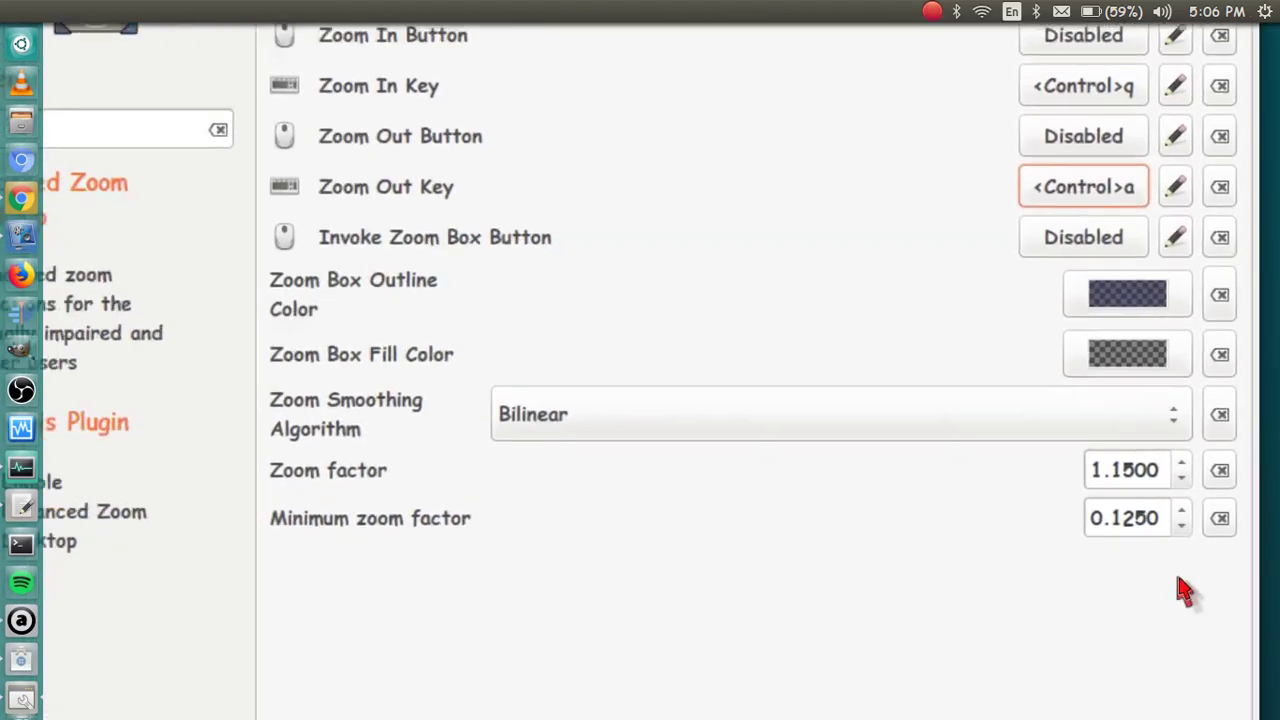
{"action": "key", "text": "ctrl+a"}
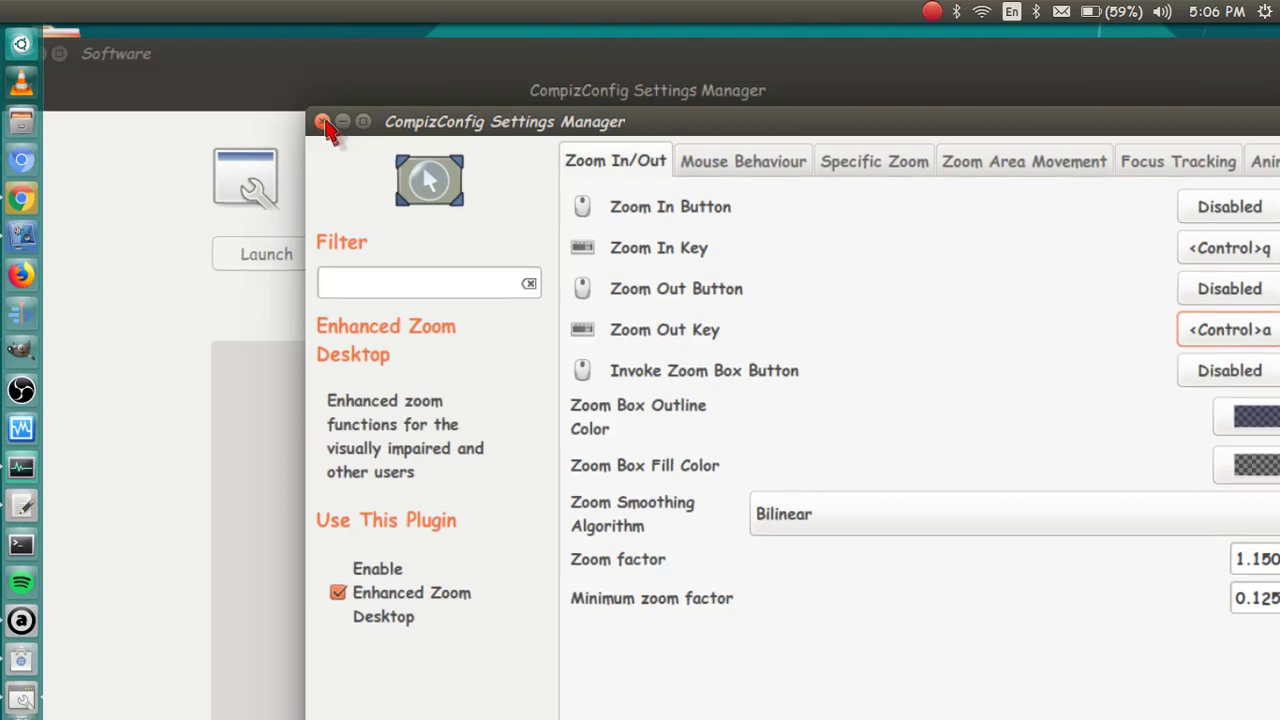
{"action": "left_click", "coordinate": [324, 121]}
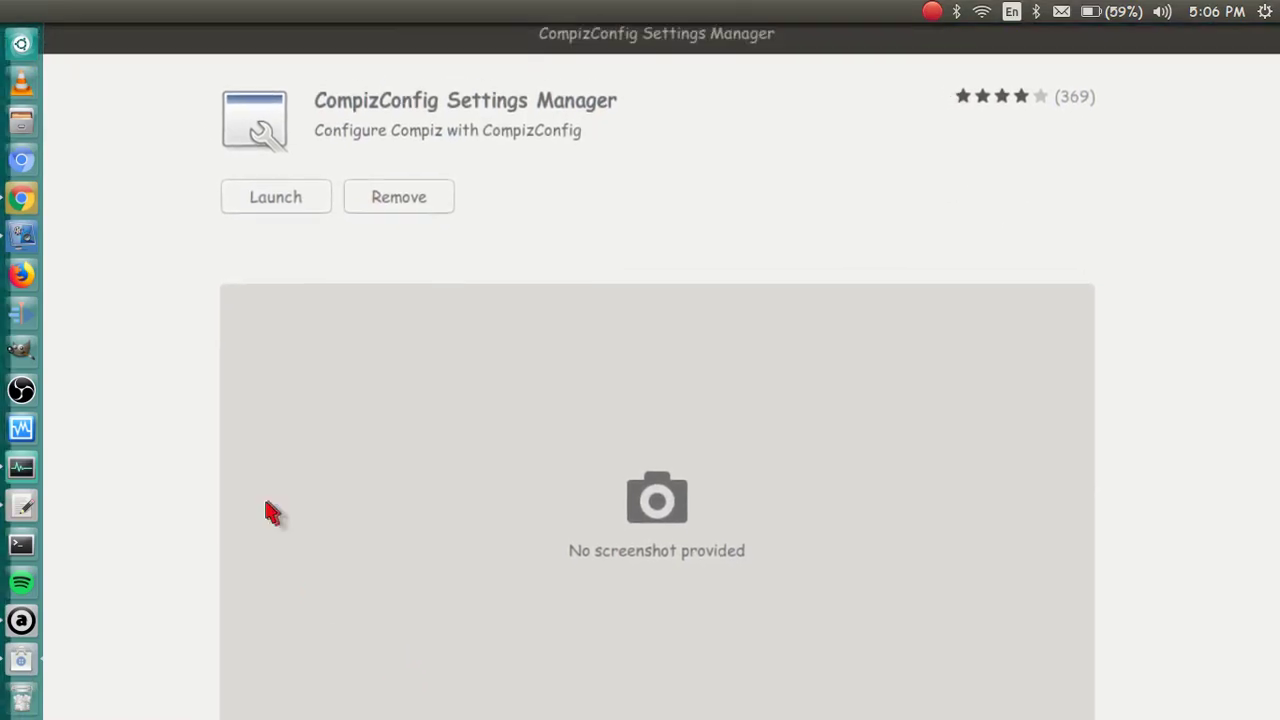
{"action": "left_click", "coordinate": [62, 62]}
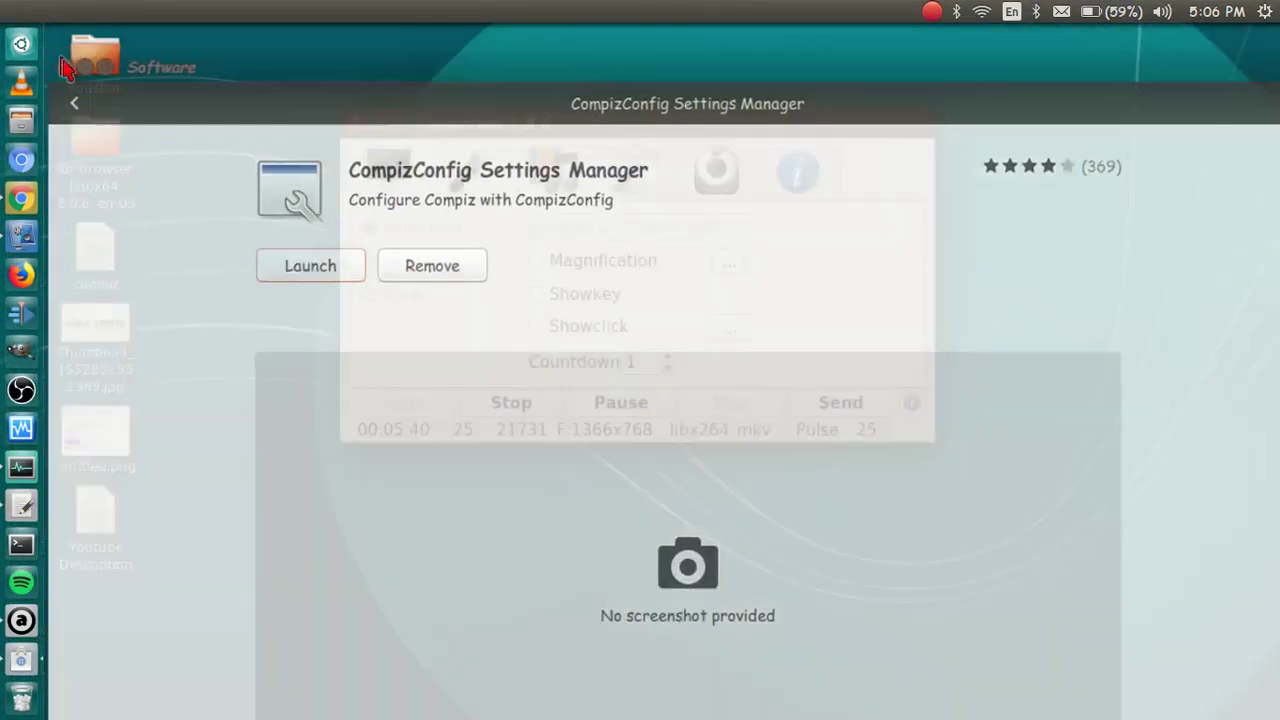